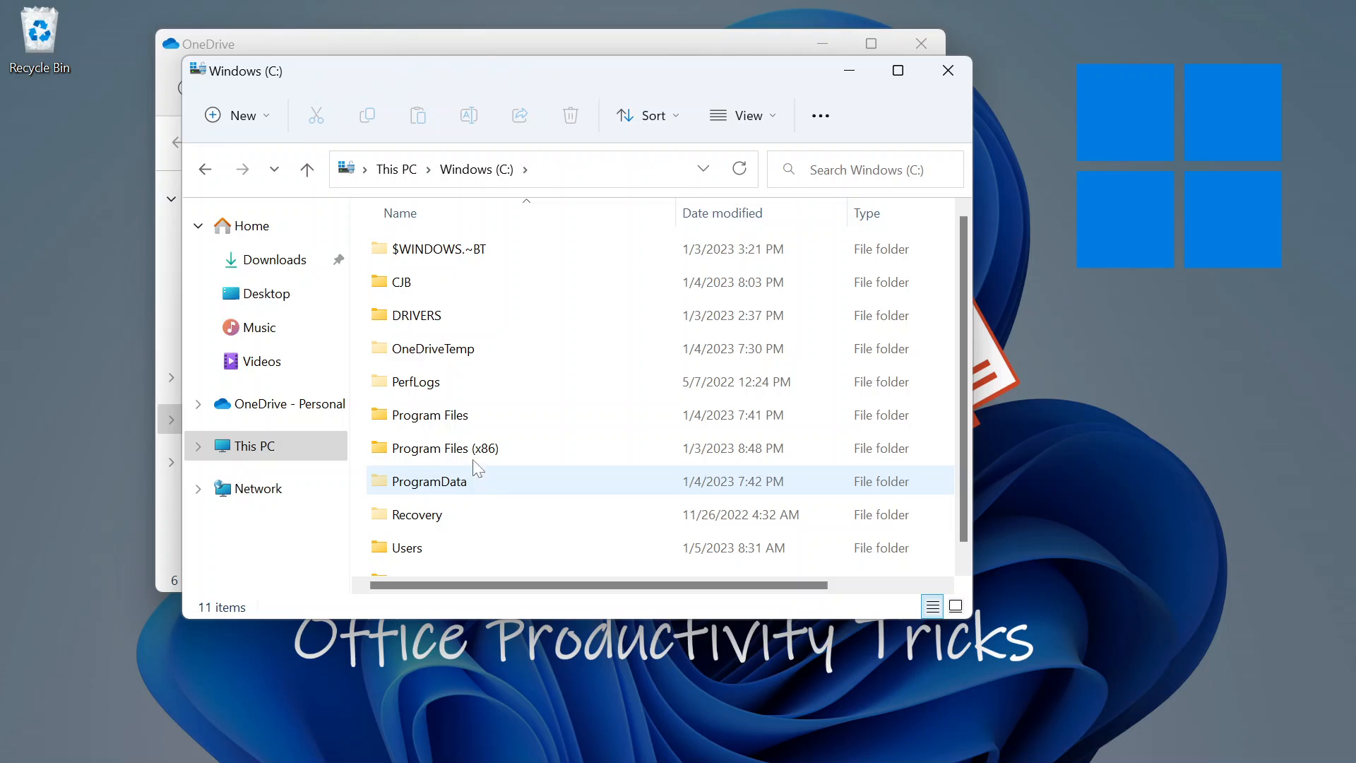
Stretch the Windows (C:) window taller so all 11 drive folders show at once.
scroll(479, 477, "down", 1)
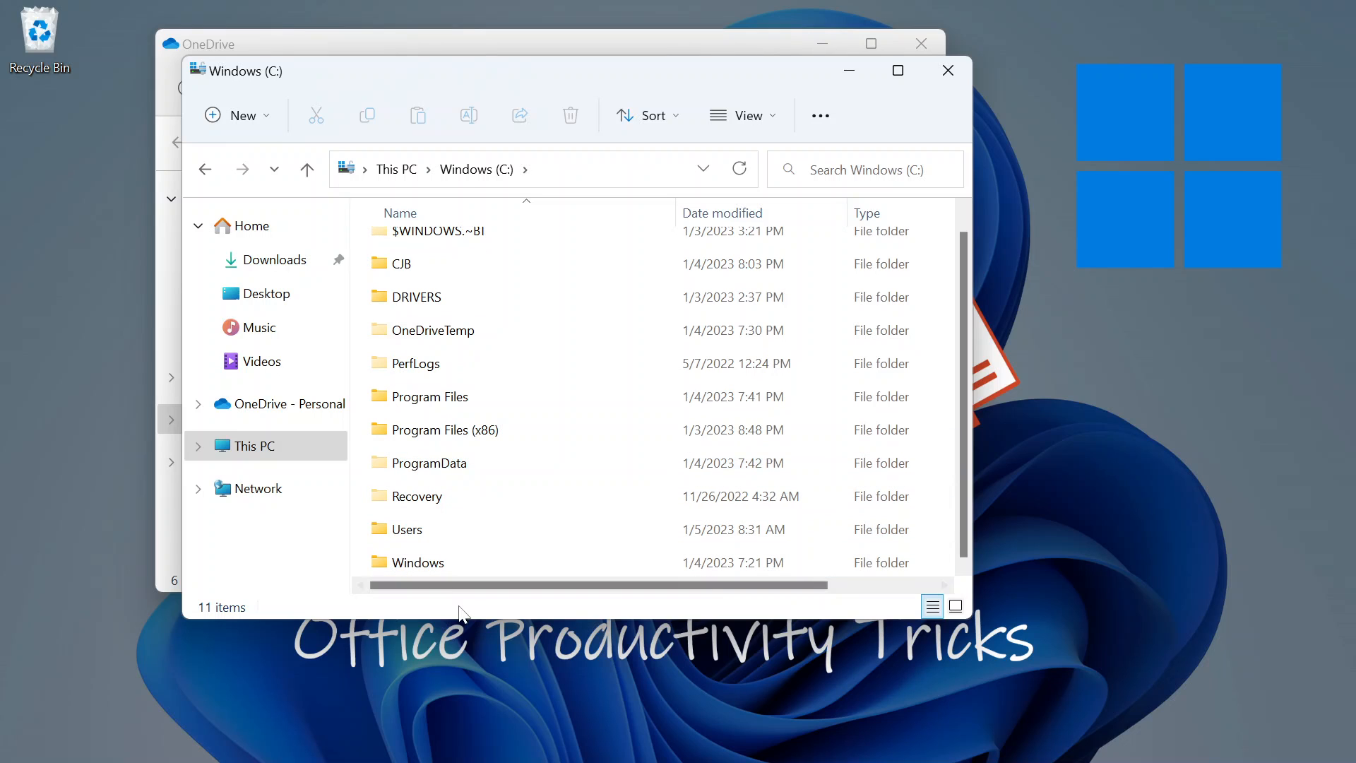
left_click_drag(465, 618, 446, 682)
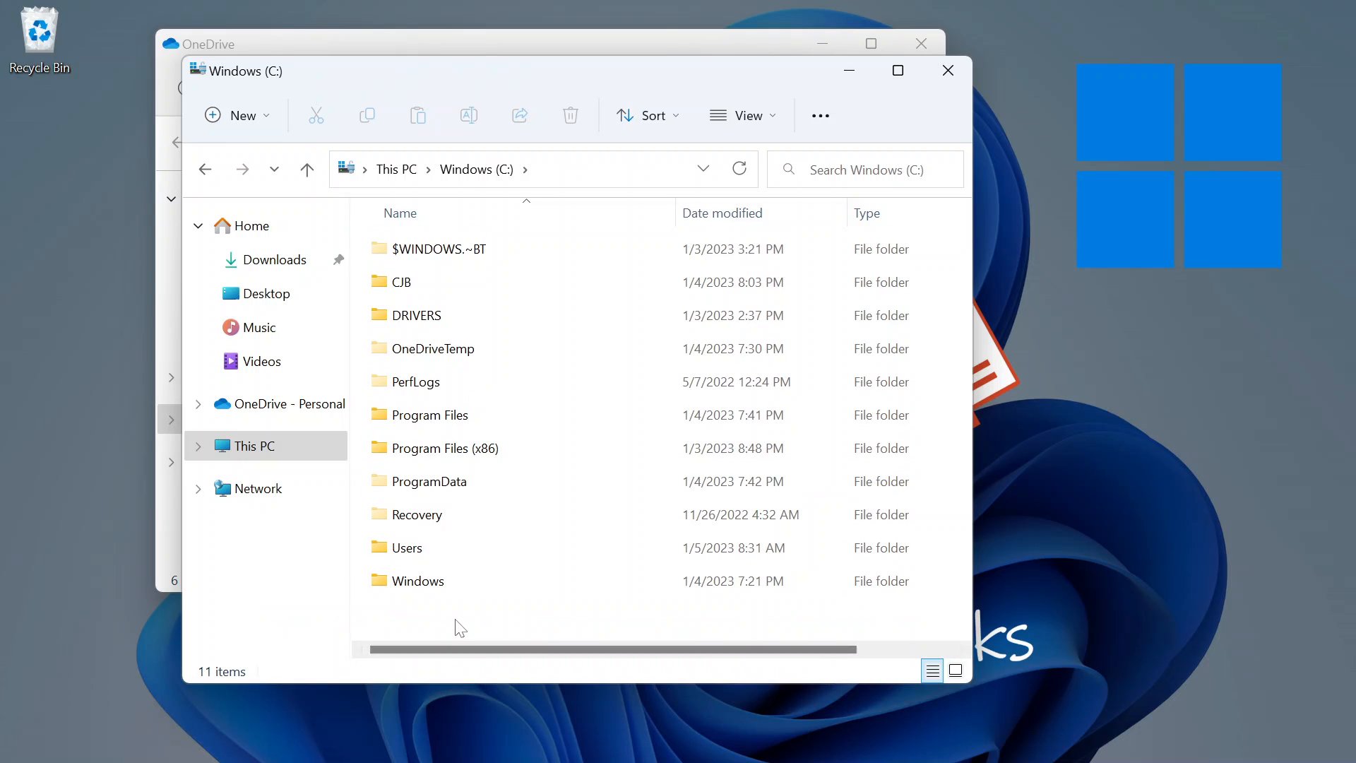
Create a new folder named OneDrive at the root of Windows (C:).
right_click(460, 627)
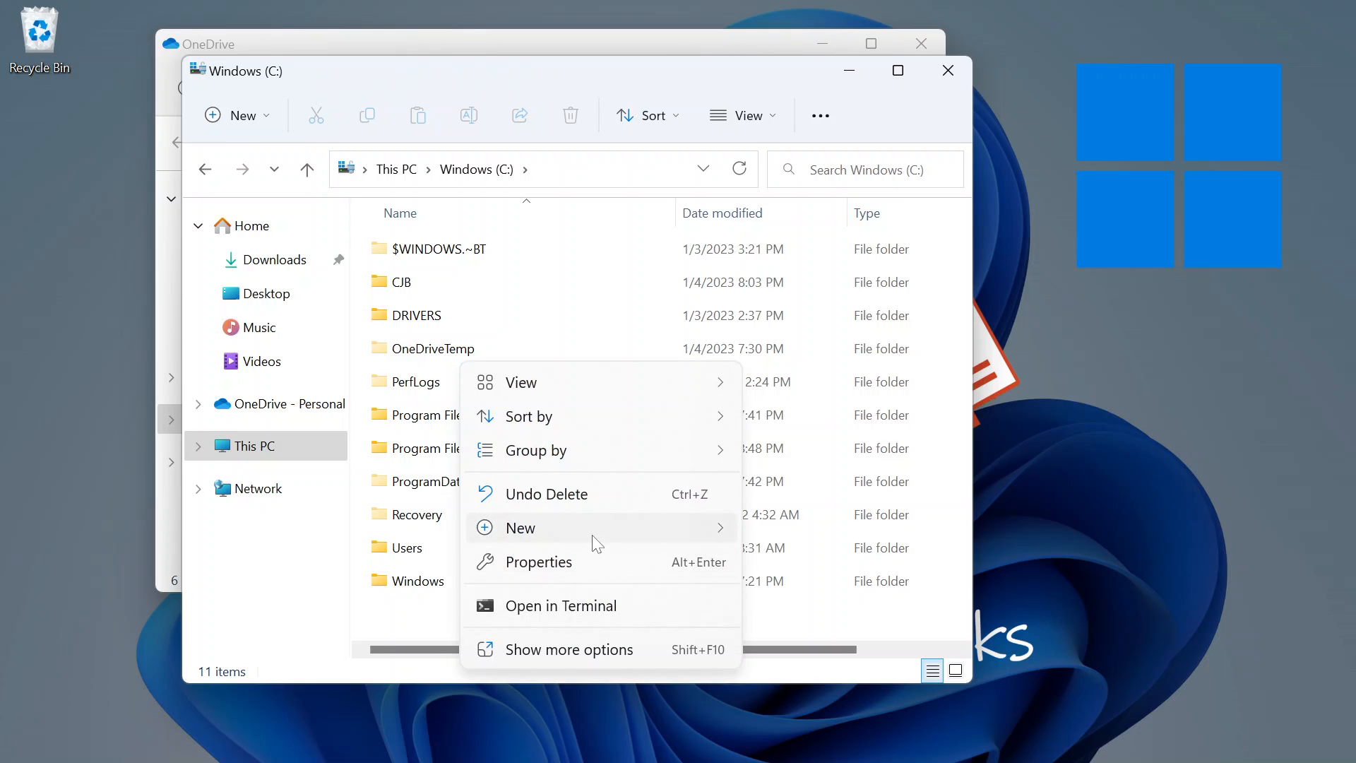
mouse_move(593, 533)
left_click(782, 535)
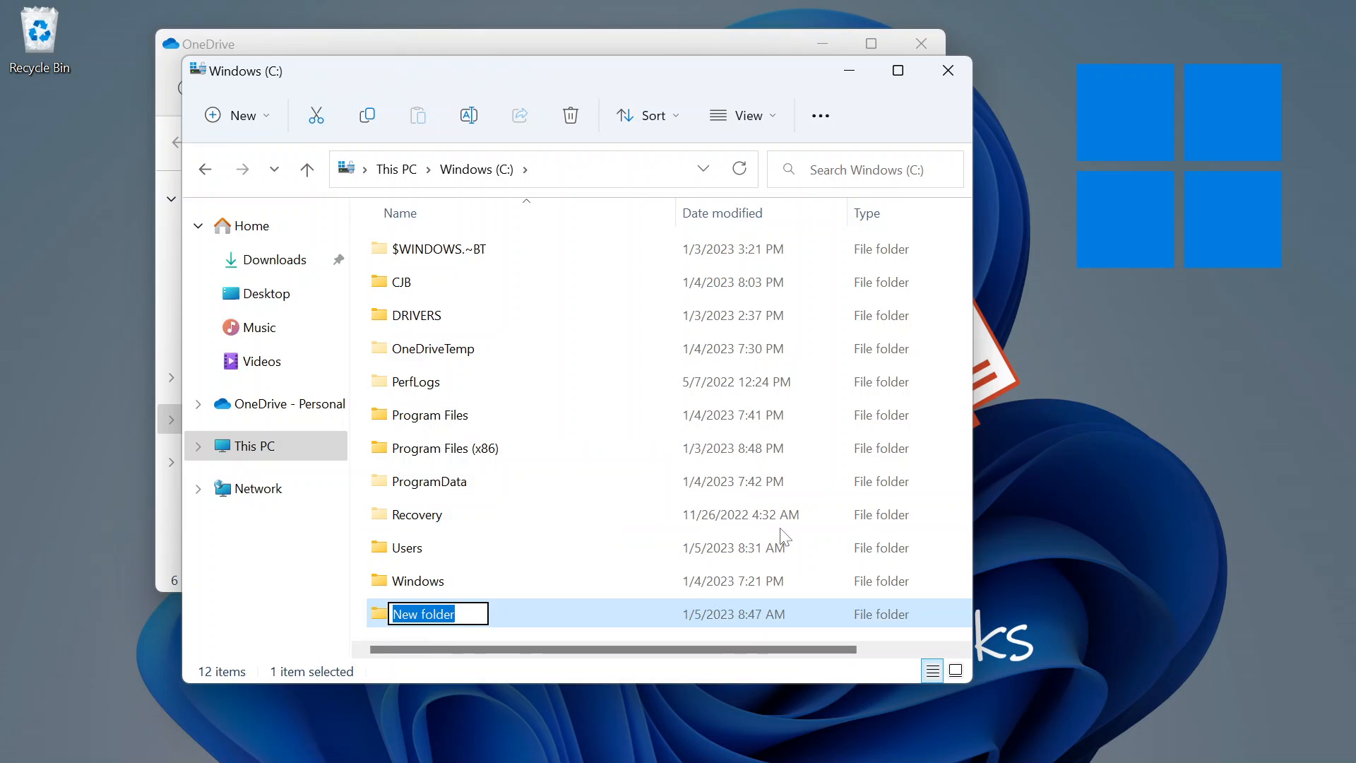
type("OneDrive")
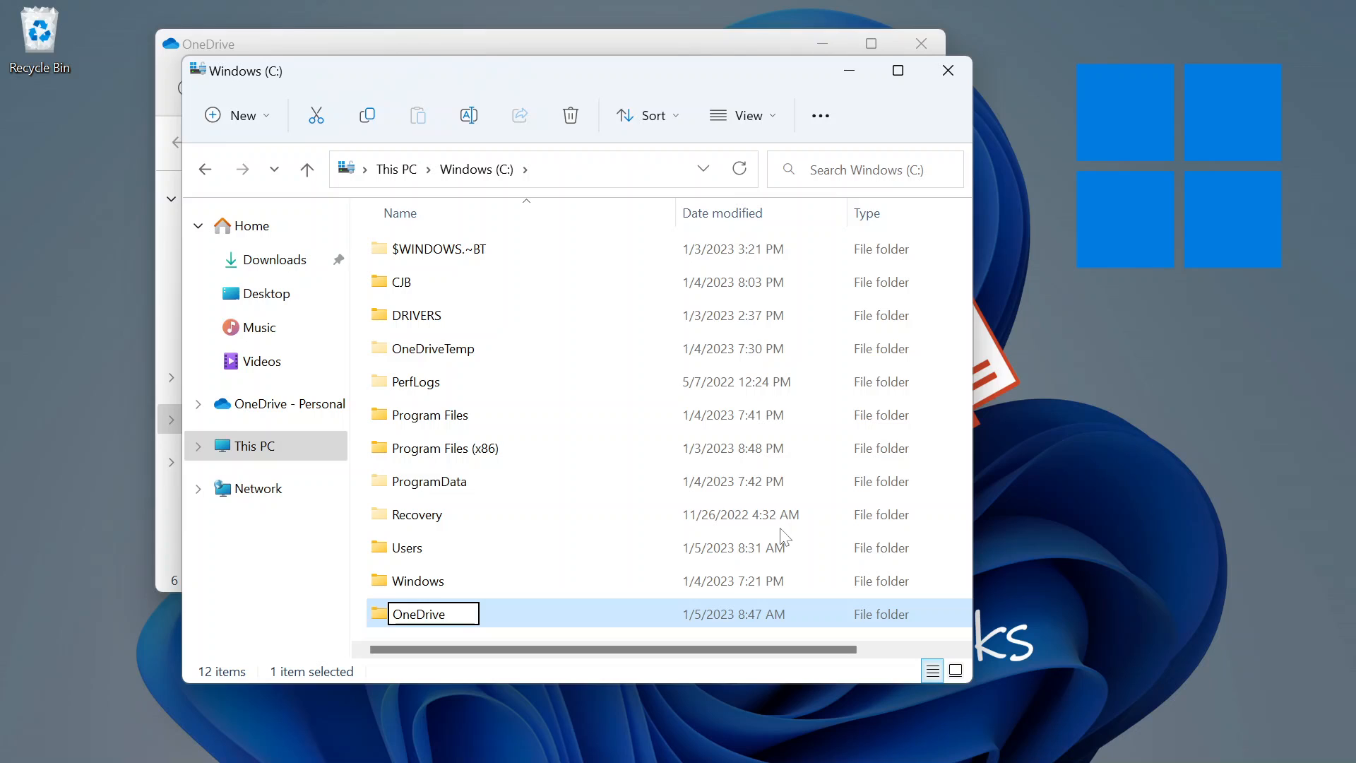
key("Return")
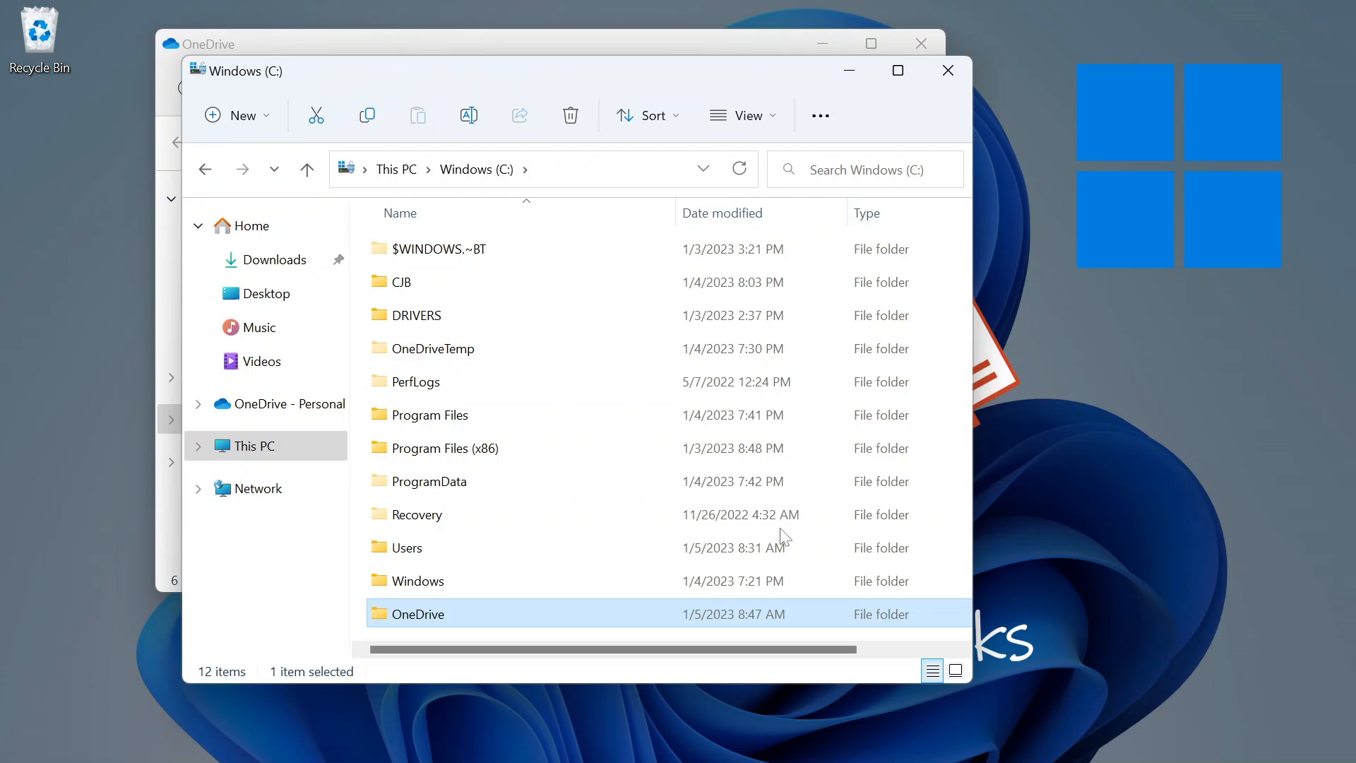
Add C:\OneDrive to the Indexing Options locations, then close the dialog.
key("super")
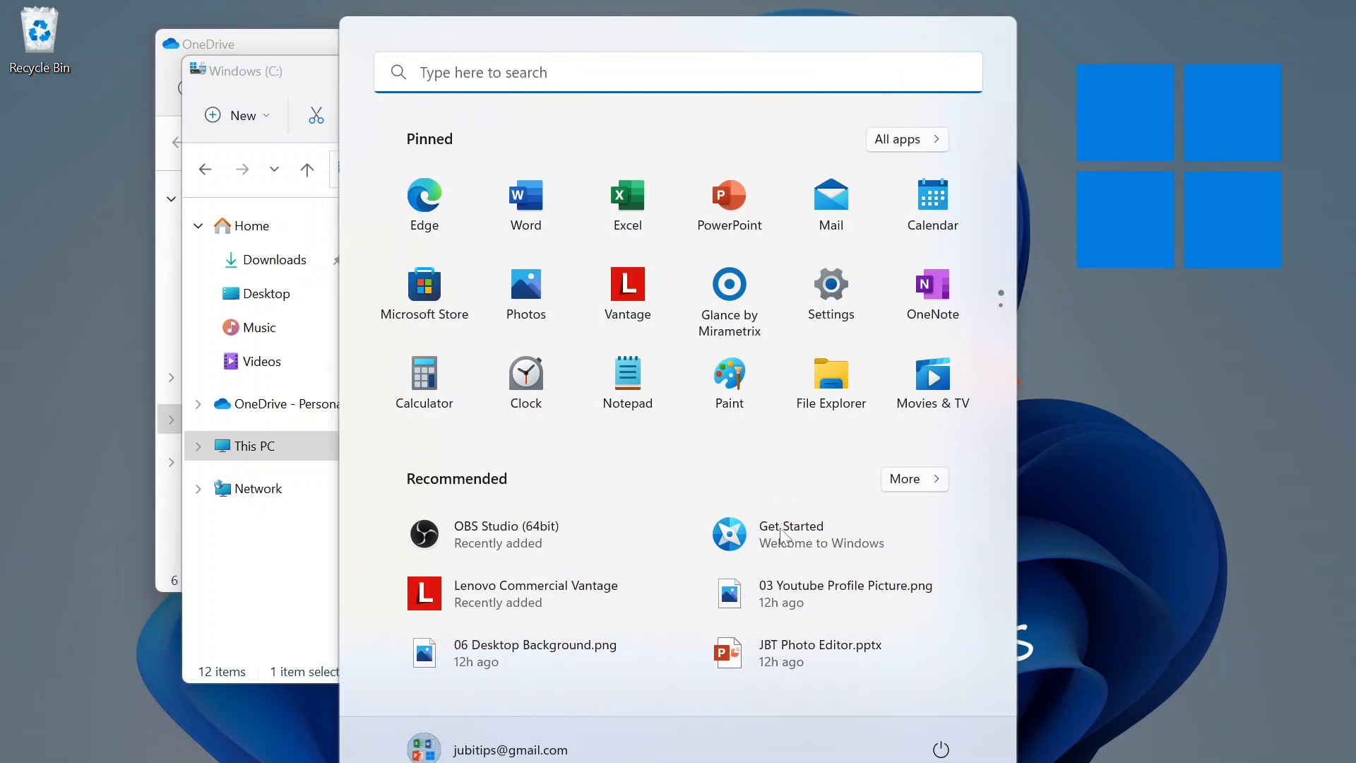
type("inde")
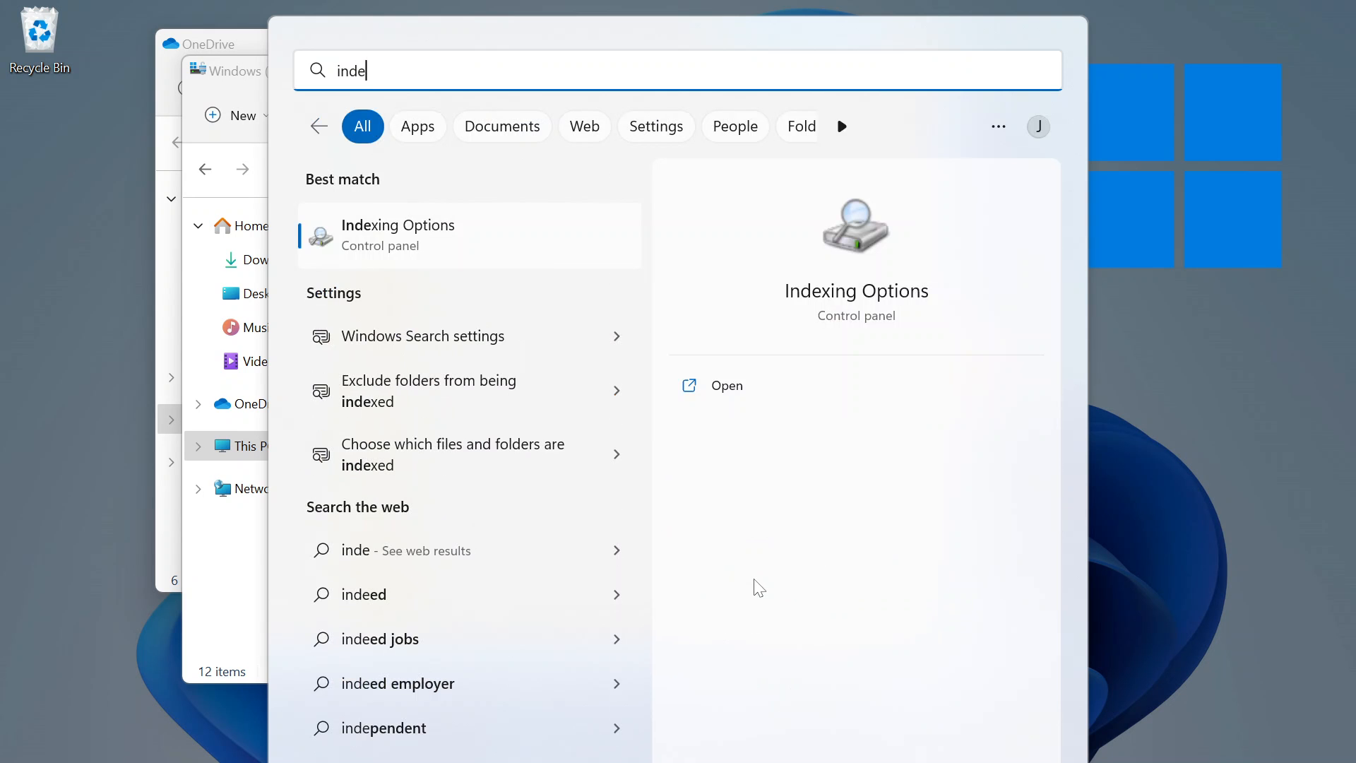
key("Return")
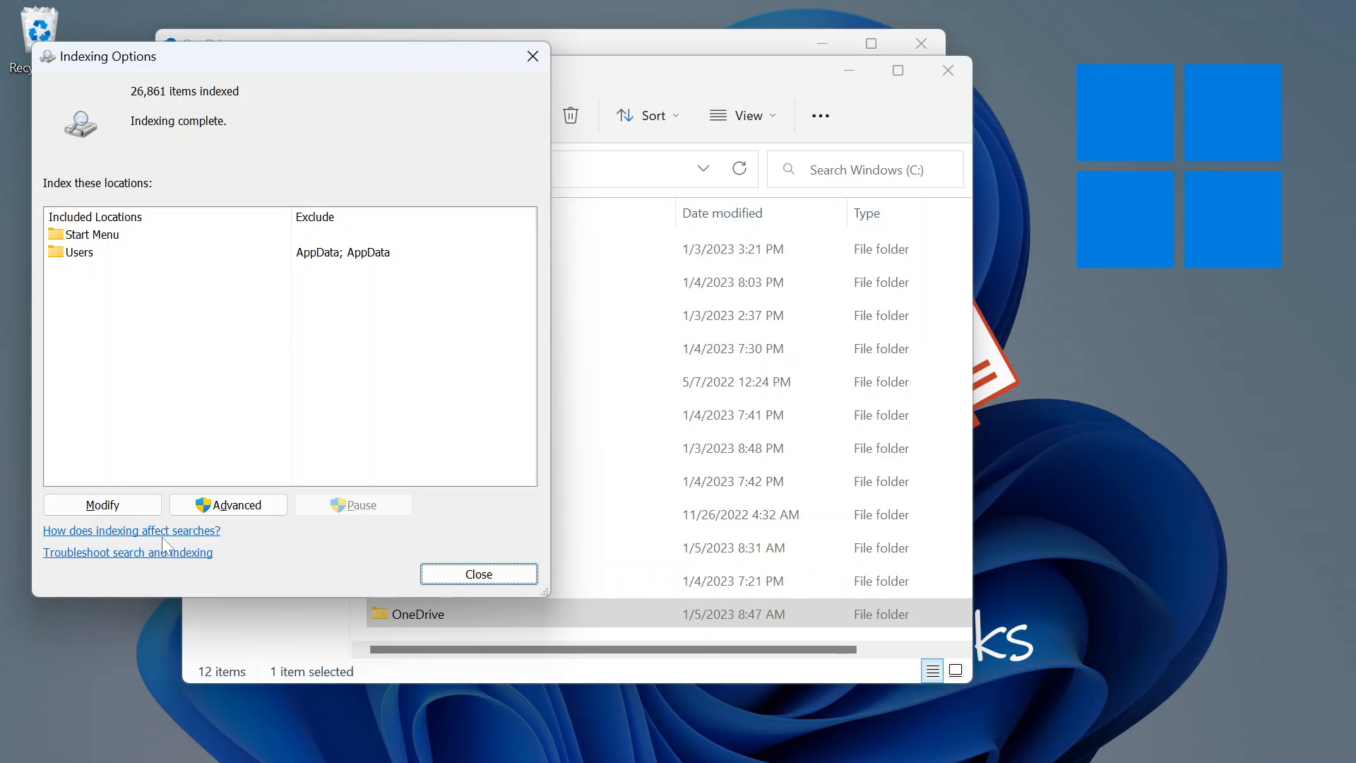
left_click(128, 513)
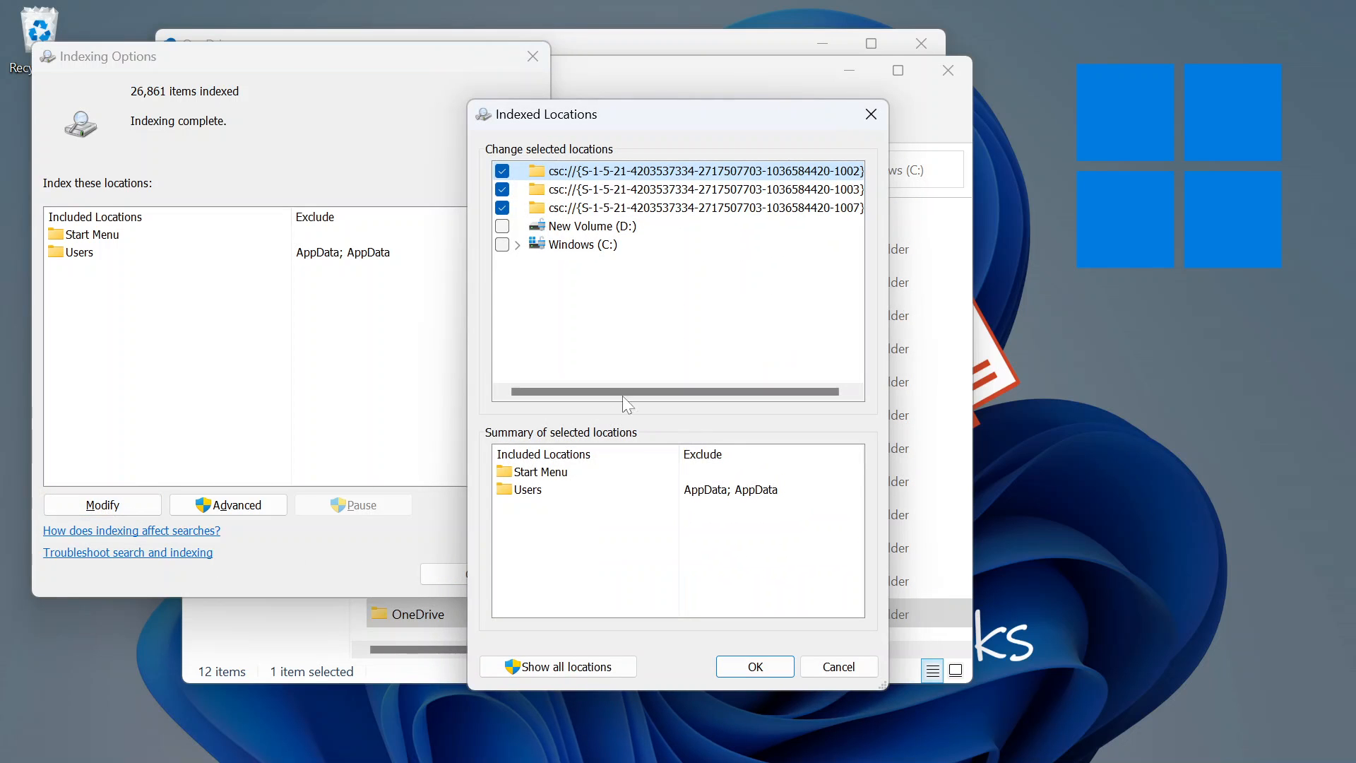
left_click(517, 244)
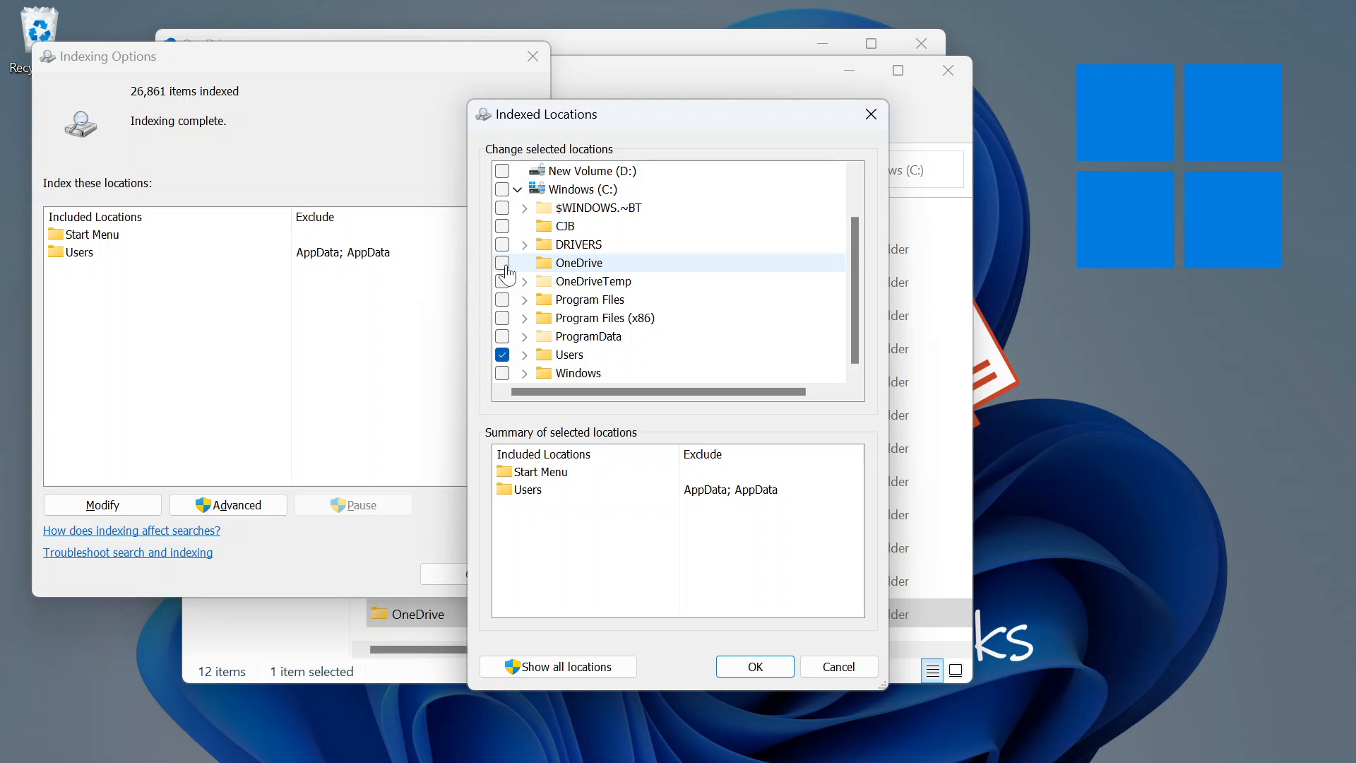
left_click(502, 262)
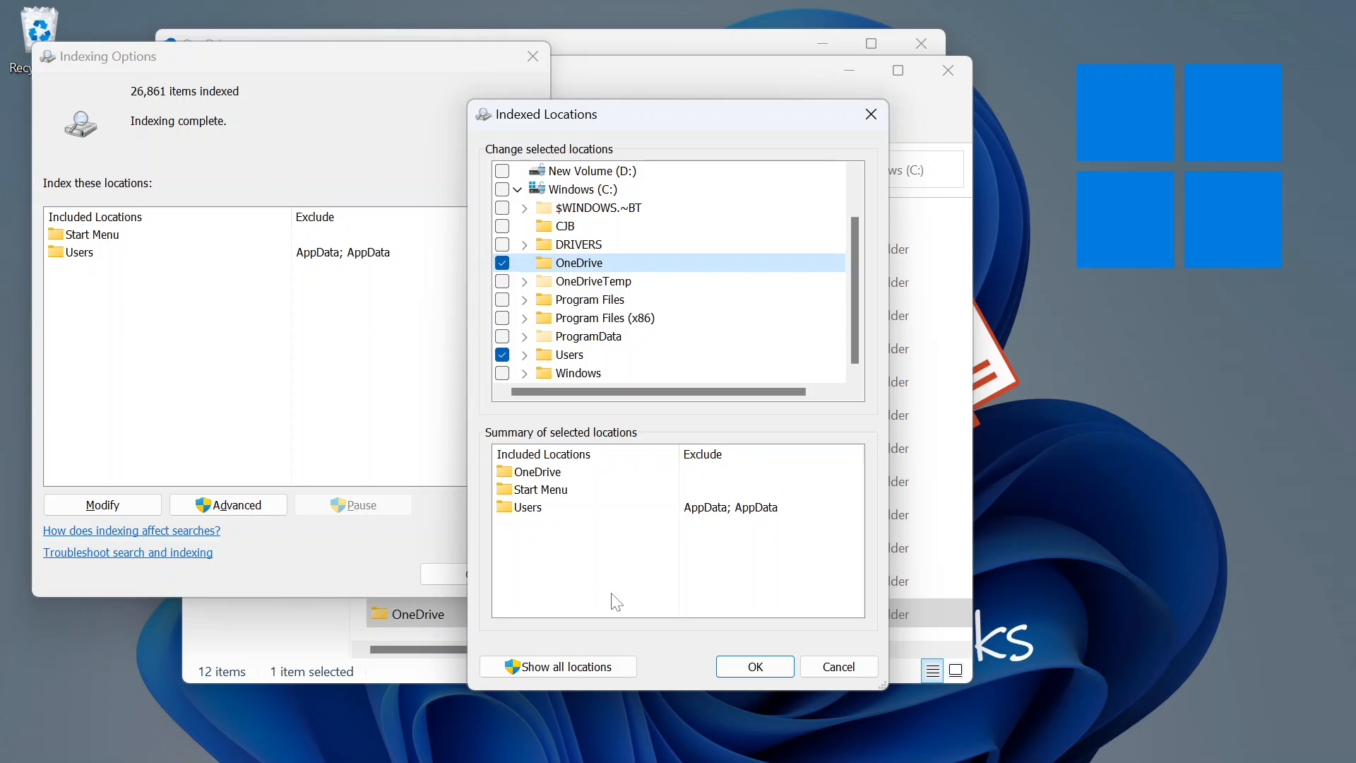
left_click(735, 666)
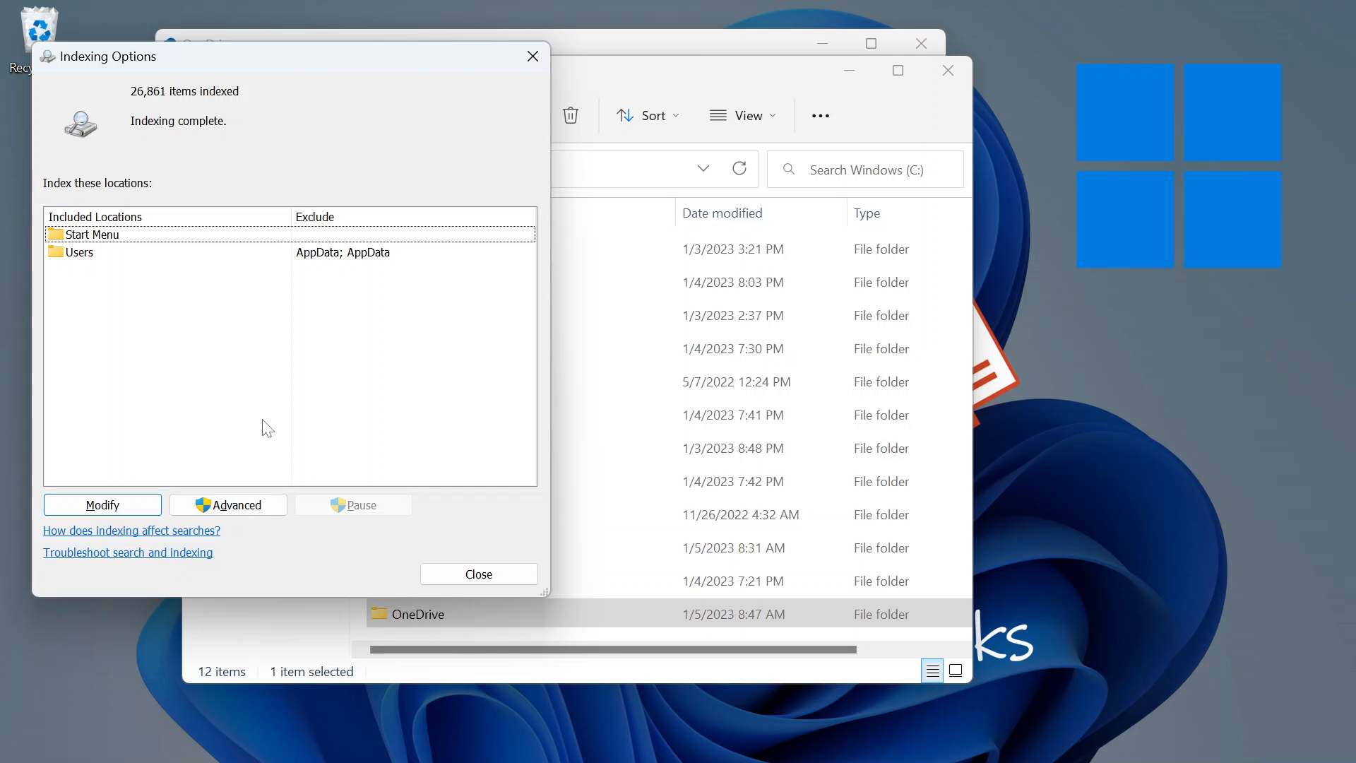
left_click(460, 573)
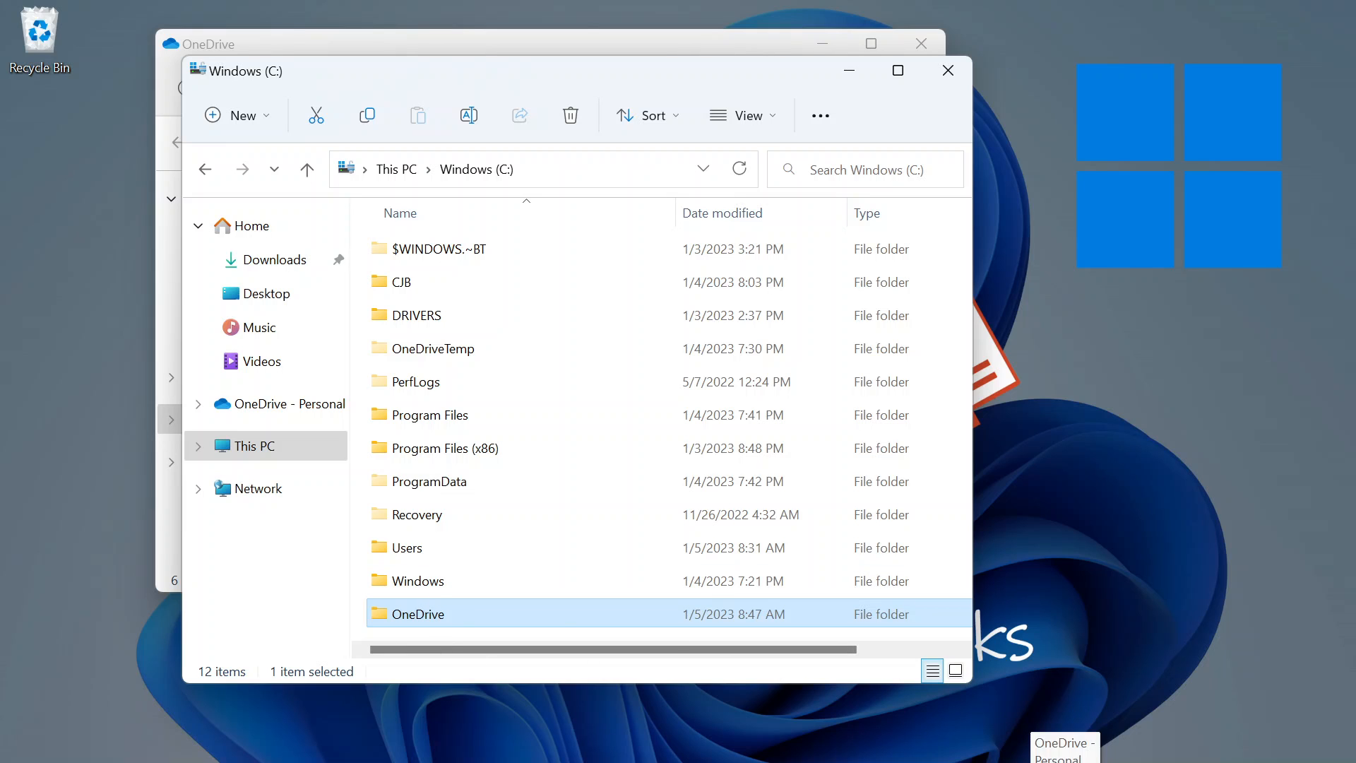
Unlink the OneDrive account from this PC through OneDrive Settings > Account.
left_click(1066, 762)
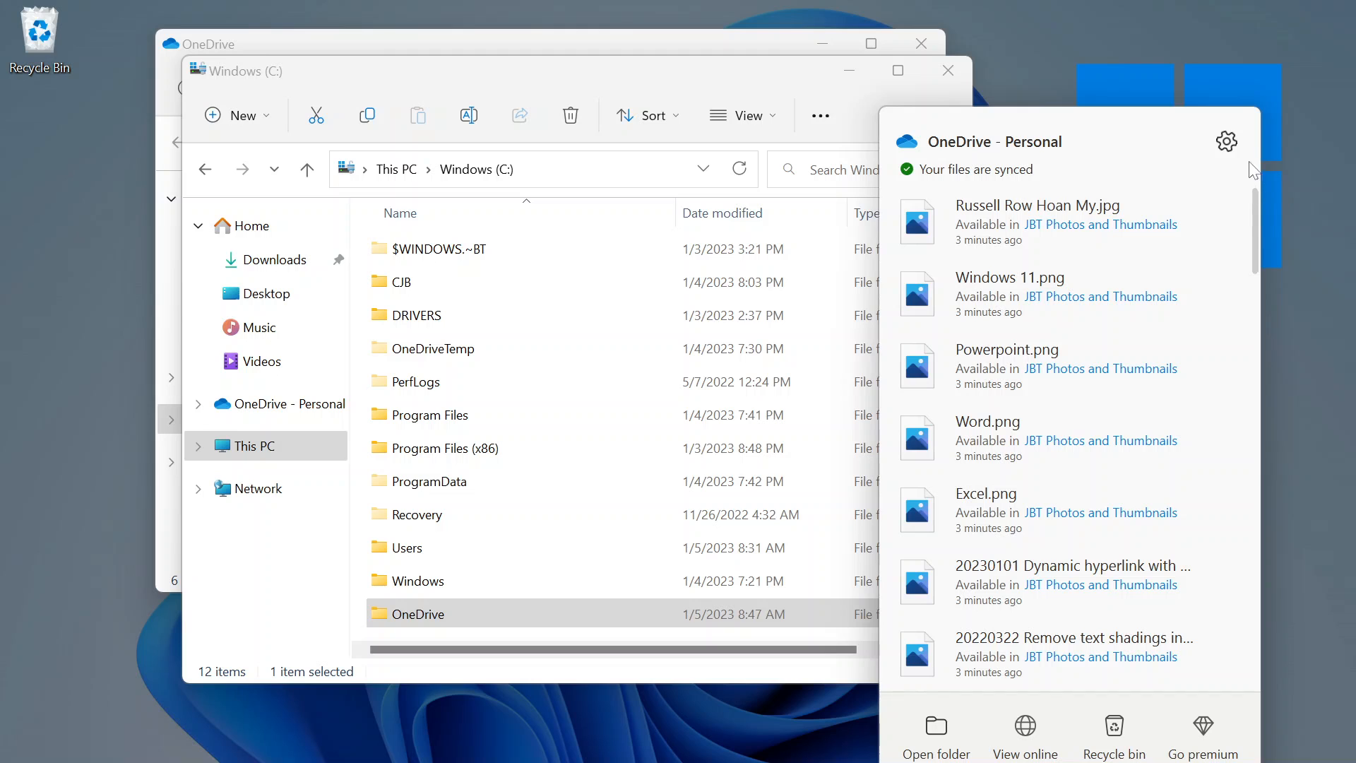
left_click(1227, 142)
left_click(1107, 186)
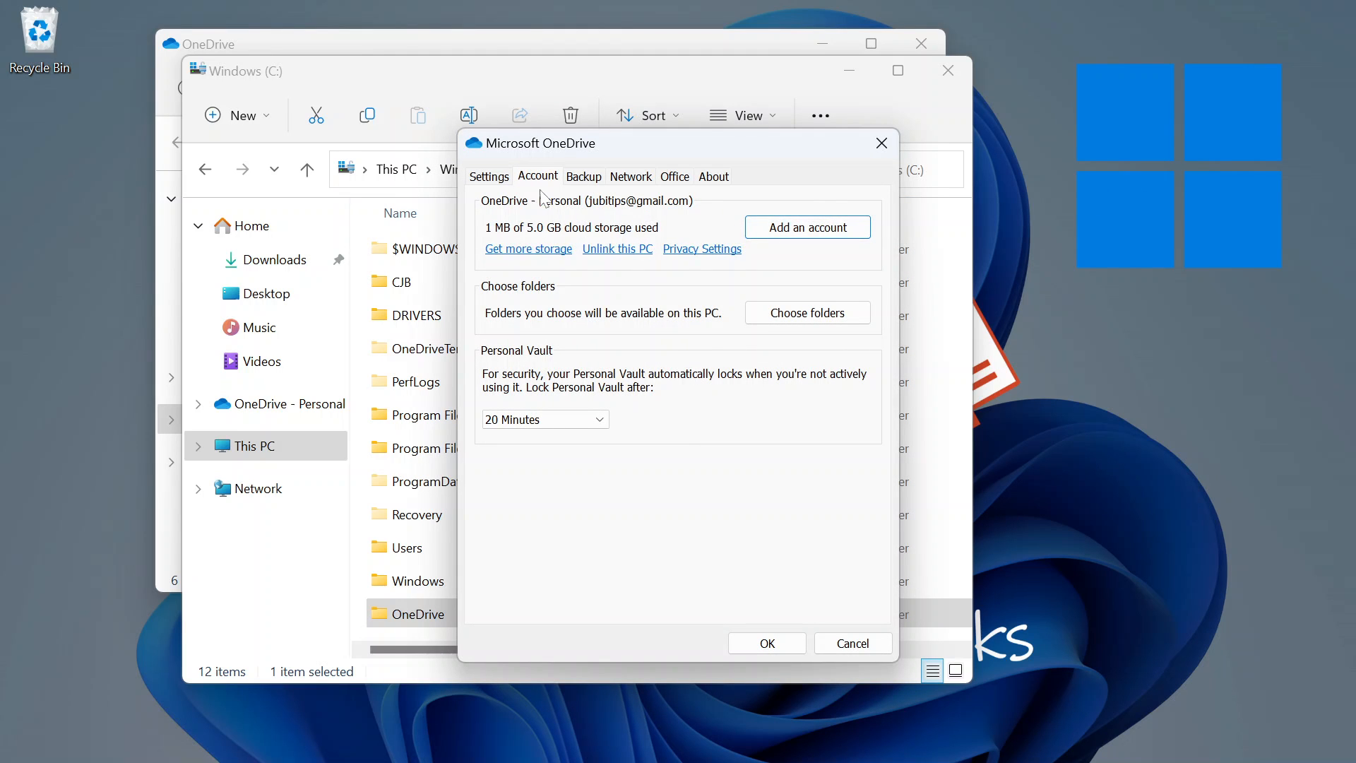
left_click(610, 252)
left_click(690, 426)
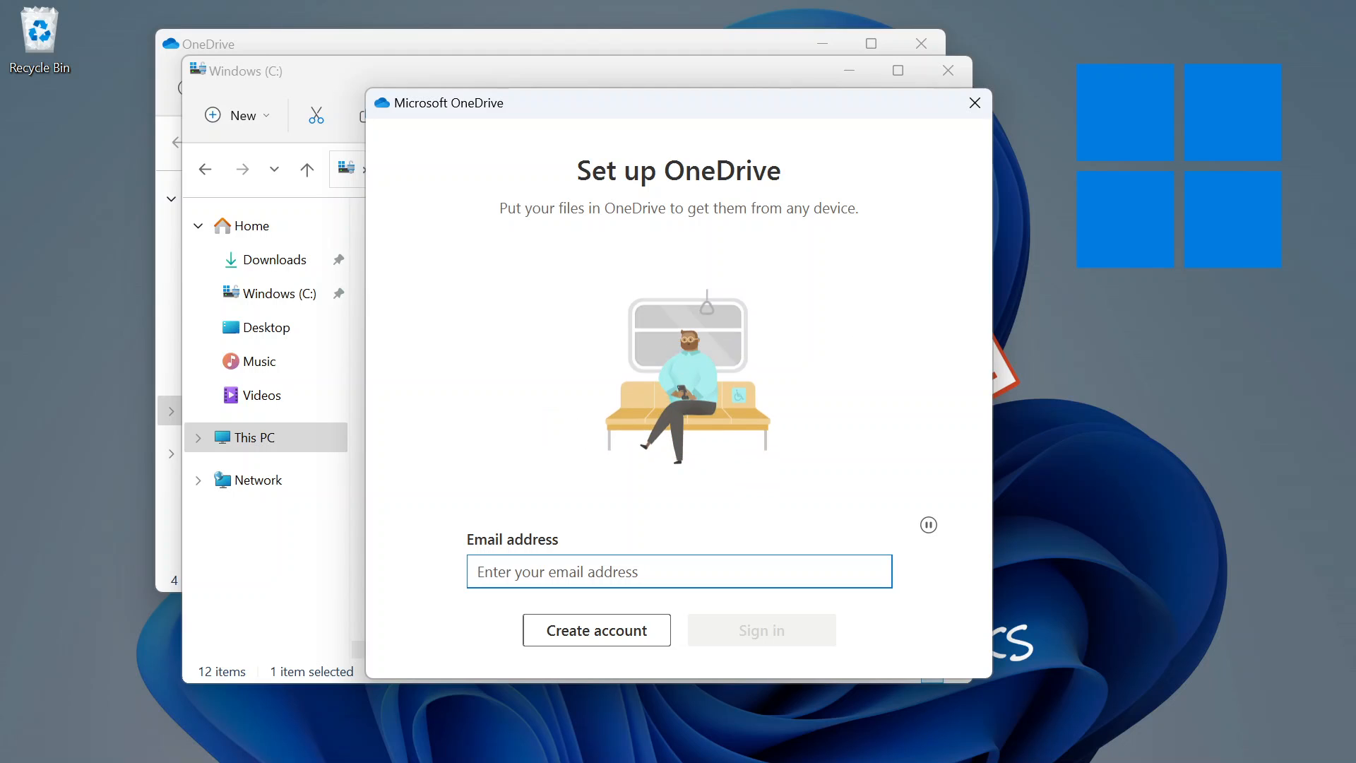
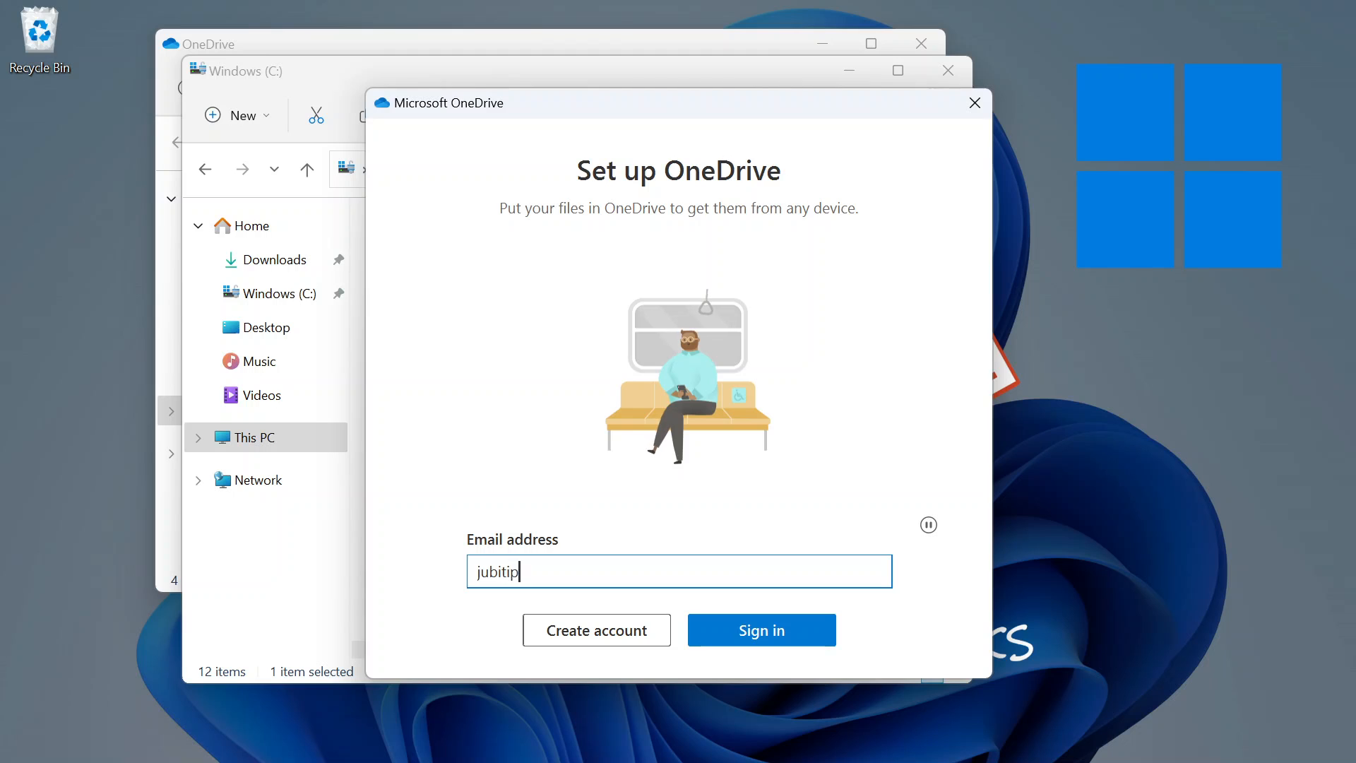
Sign back in to OneDrive with the account e-mail address and password.
key("Return")
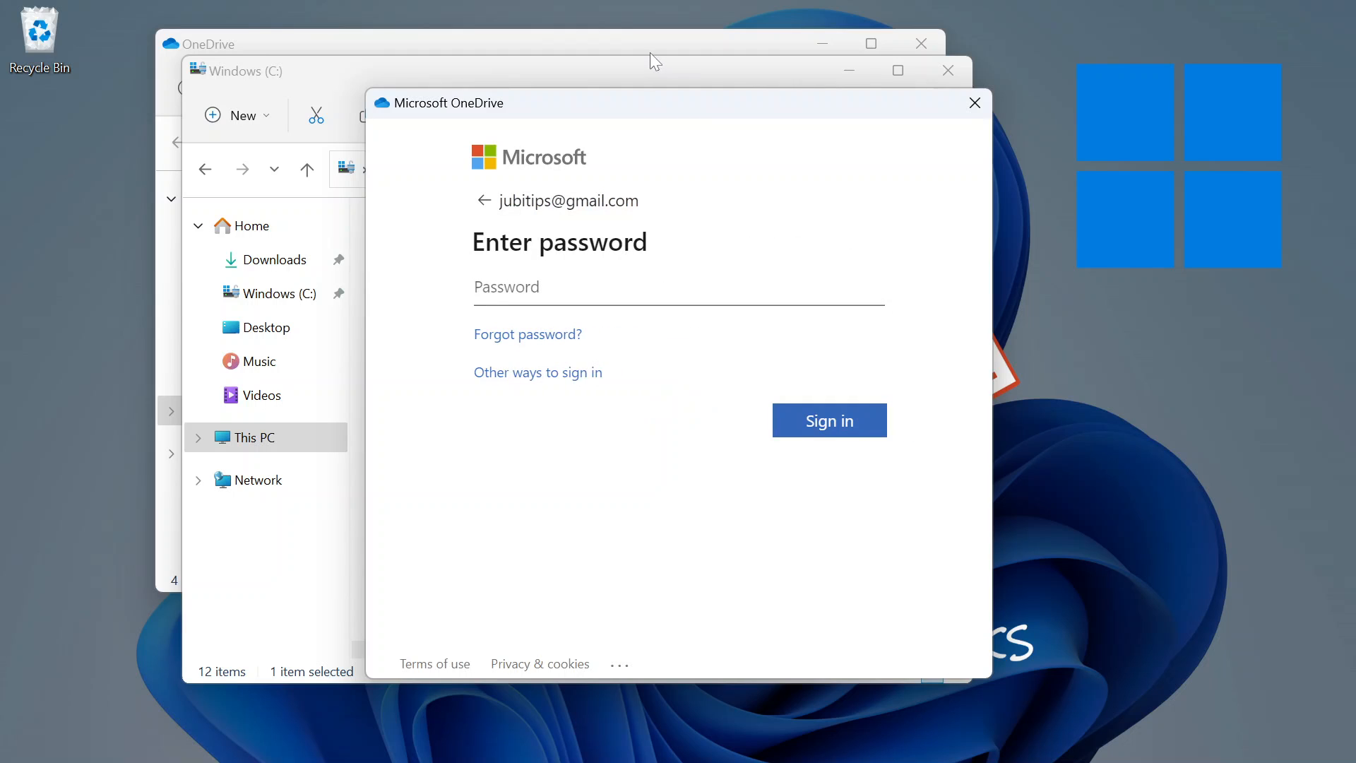
type("••••••••••••••••")
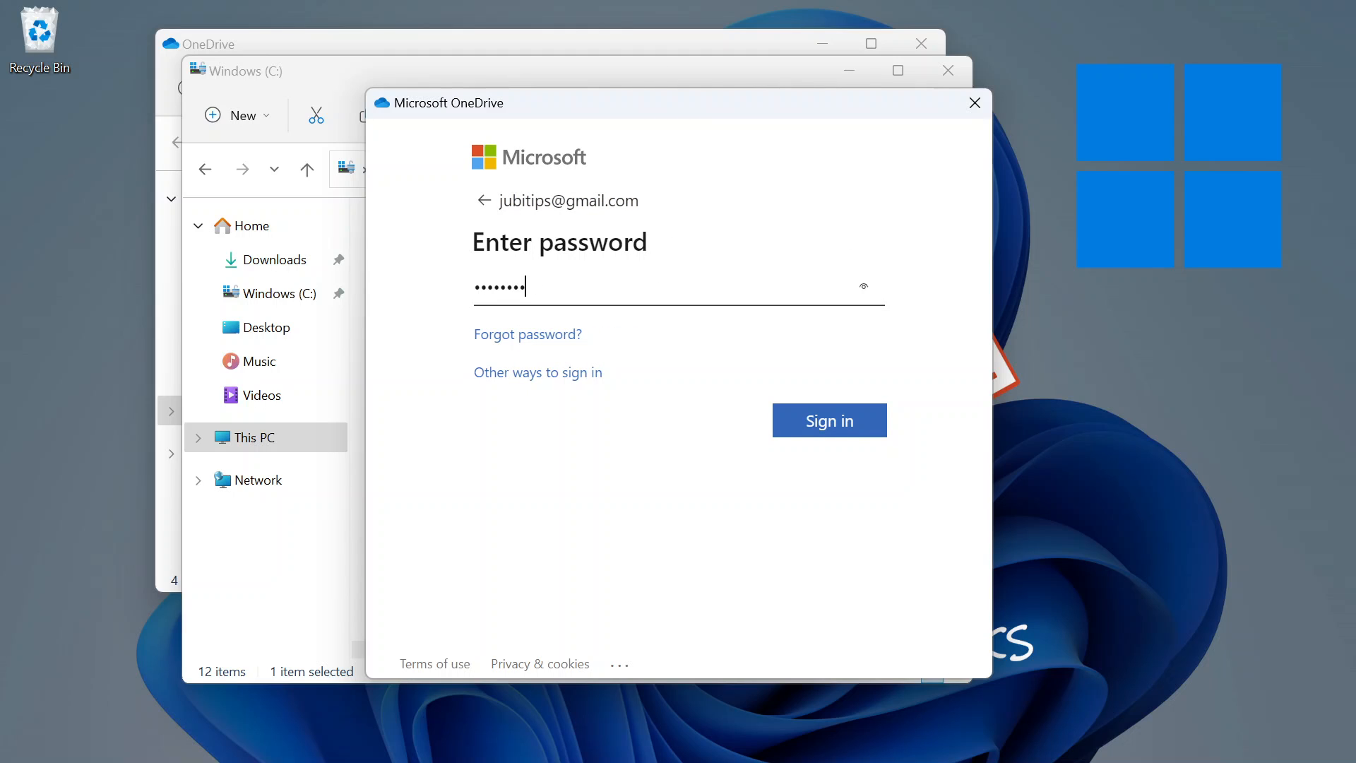
key("Return")
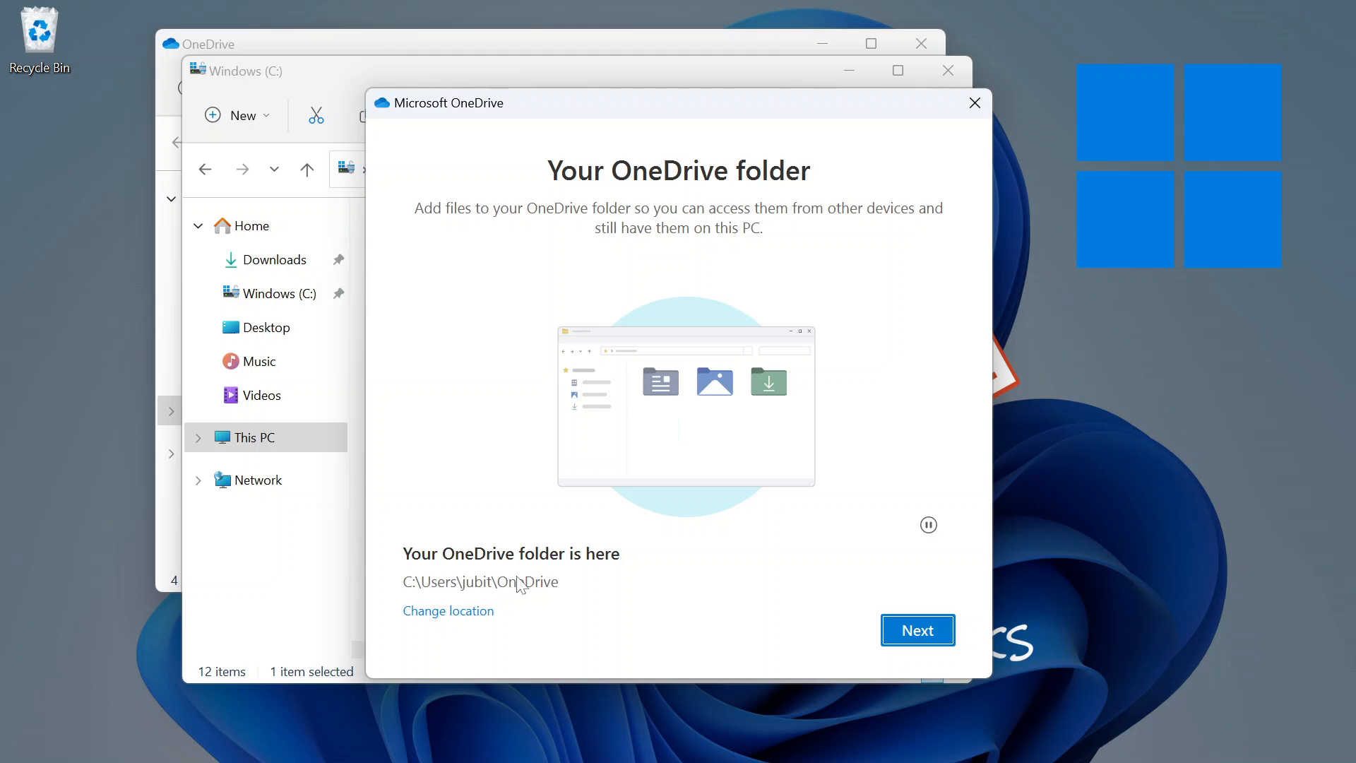
Change the OneDrive folder location to C:\OneDrive and continue setup.
left_click(472, 611)
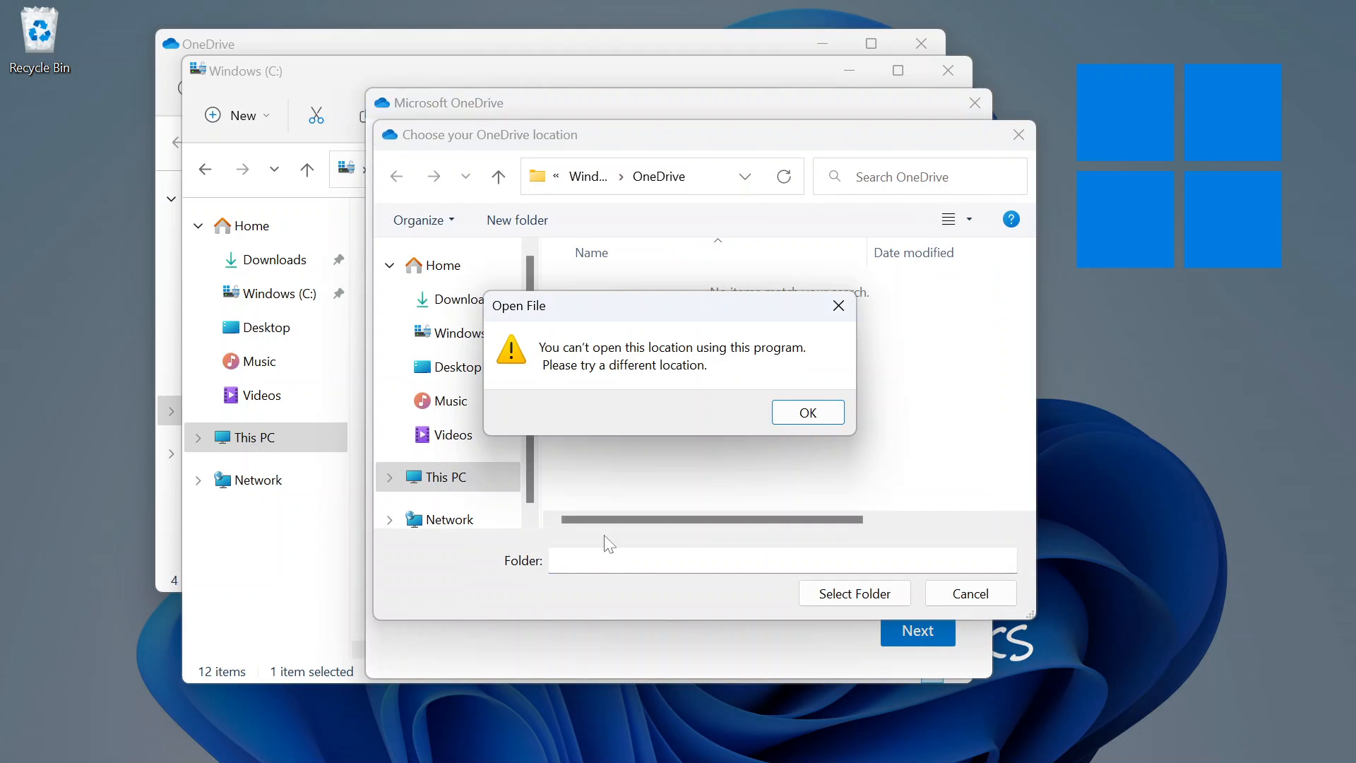
left_click(807, 413)
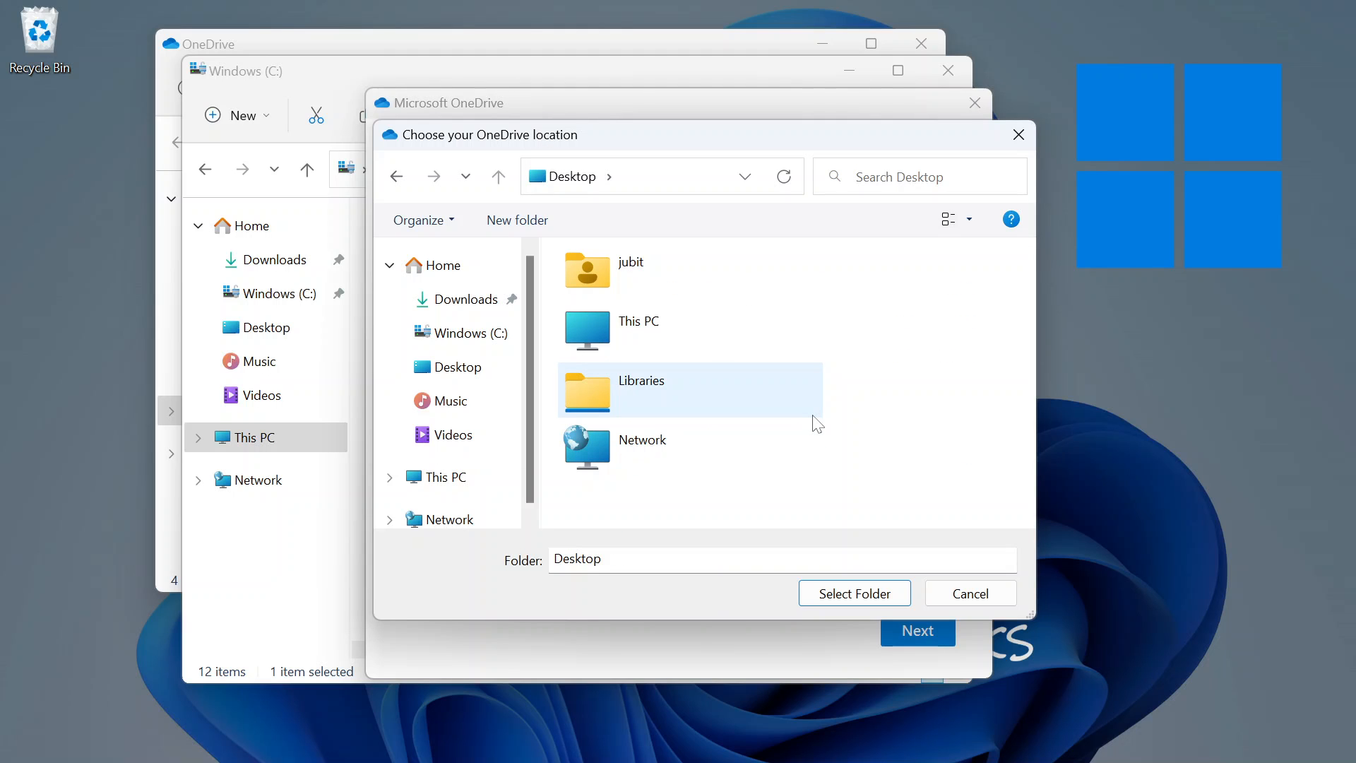
double_click(696, 350)
scroll(615, 413, "down", 3)
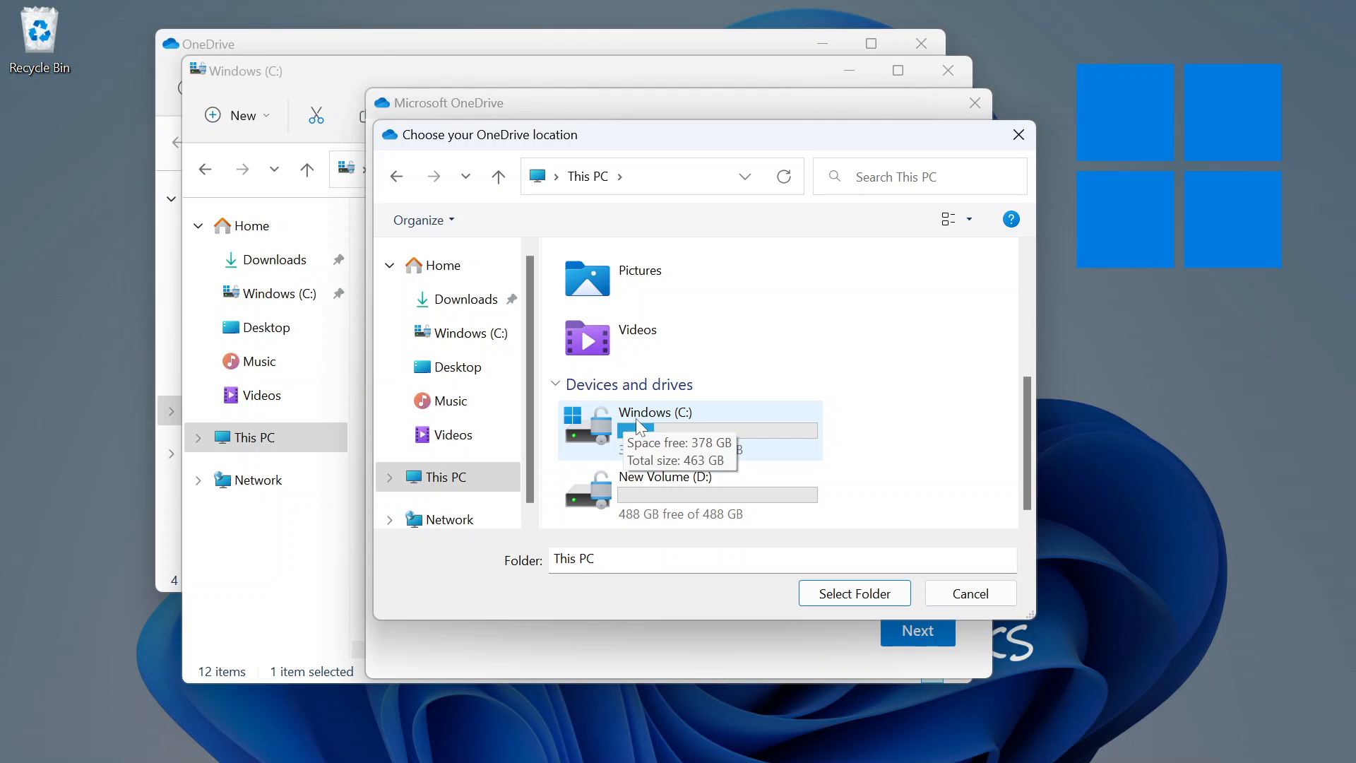
double_click(629, 417)
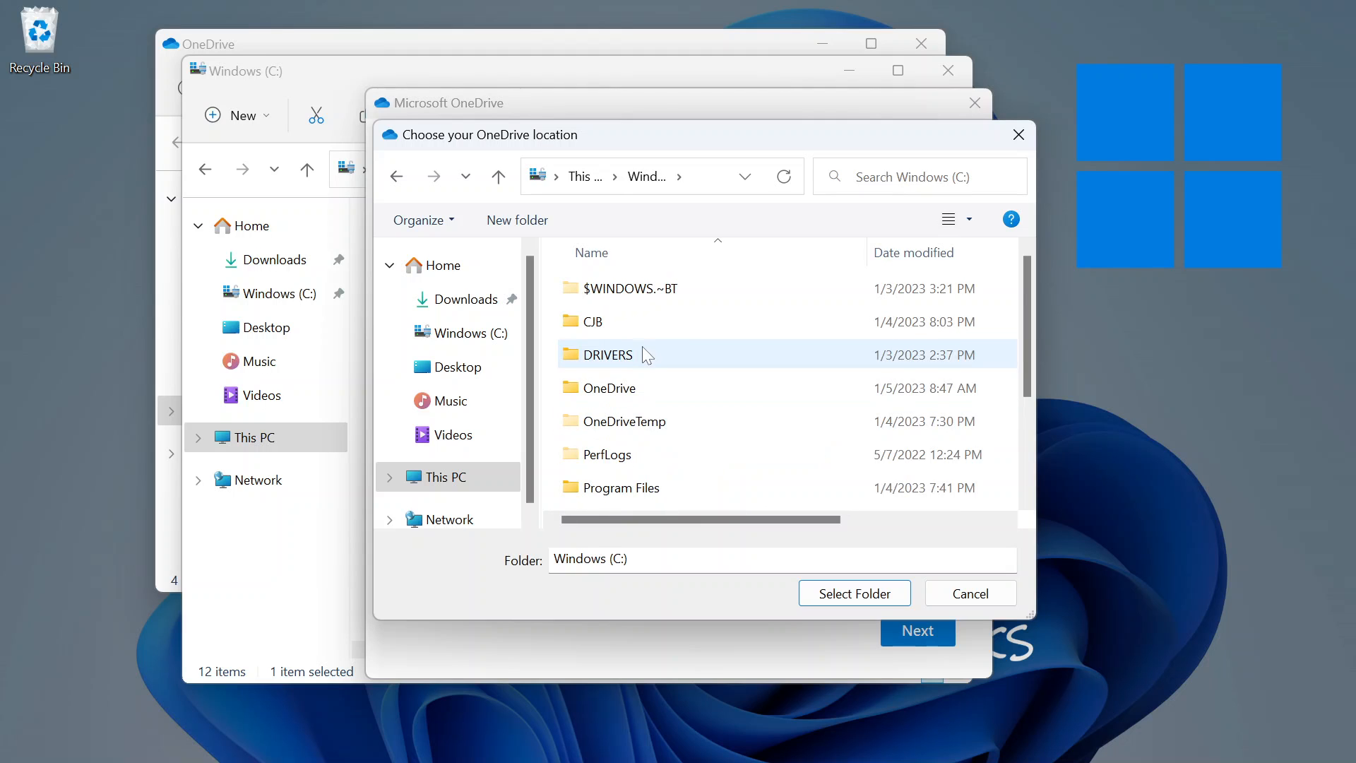
double_click(630, 390)
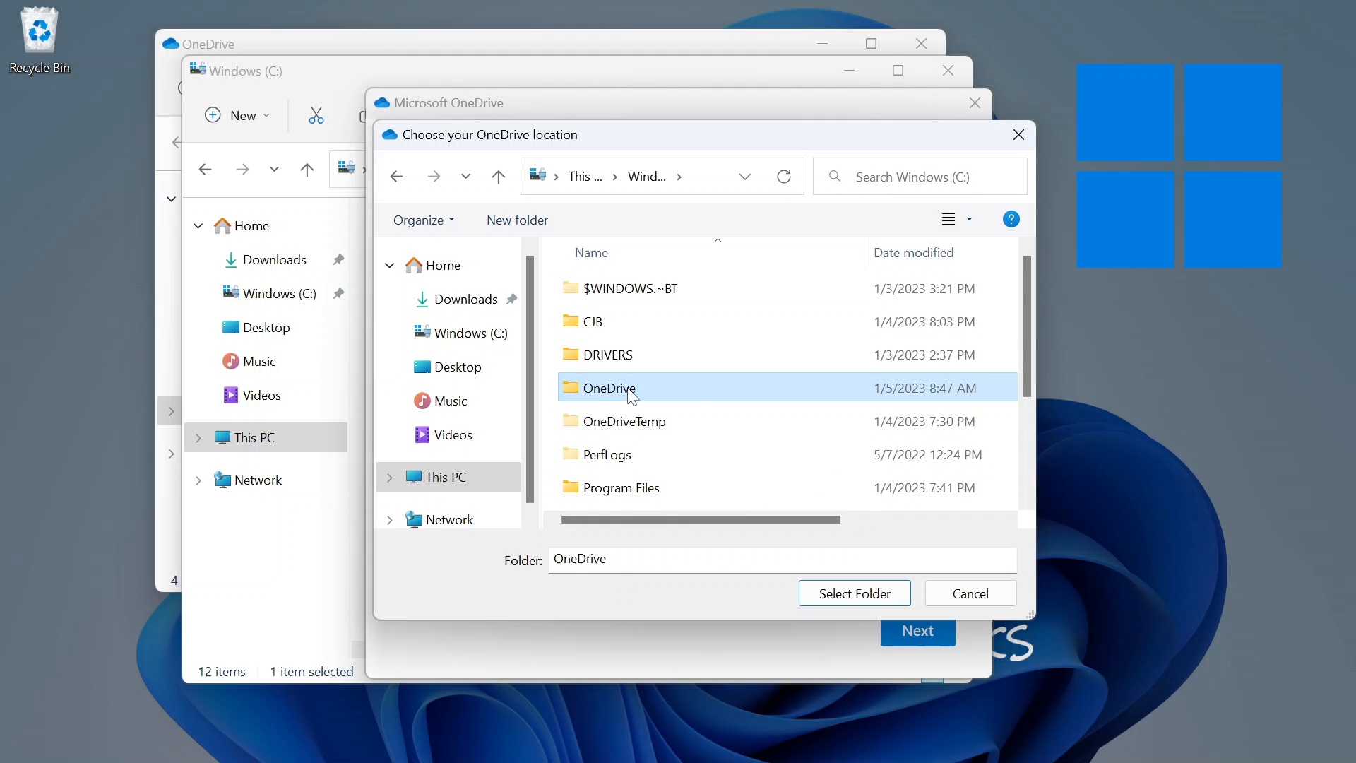
left_click(818, 592)
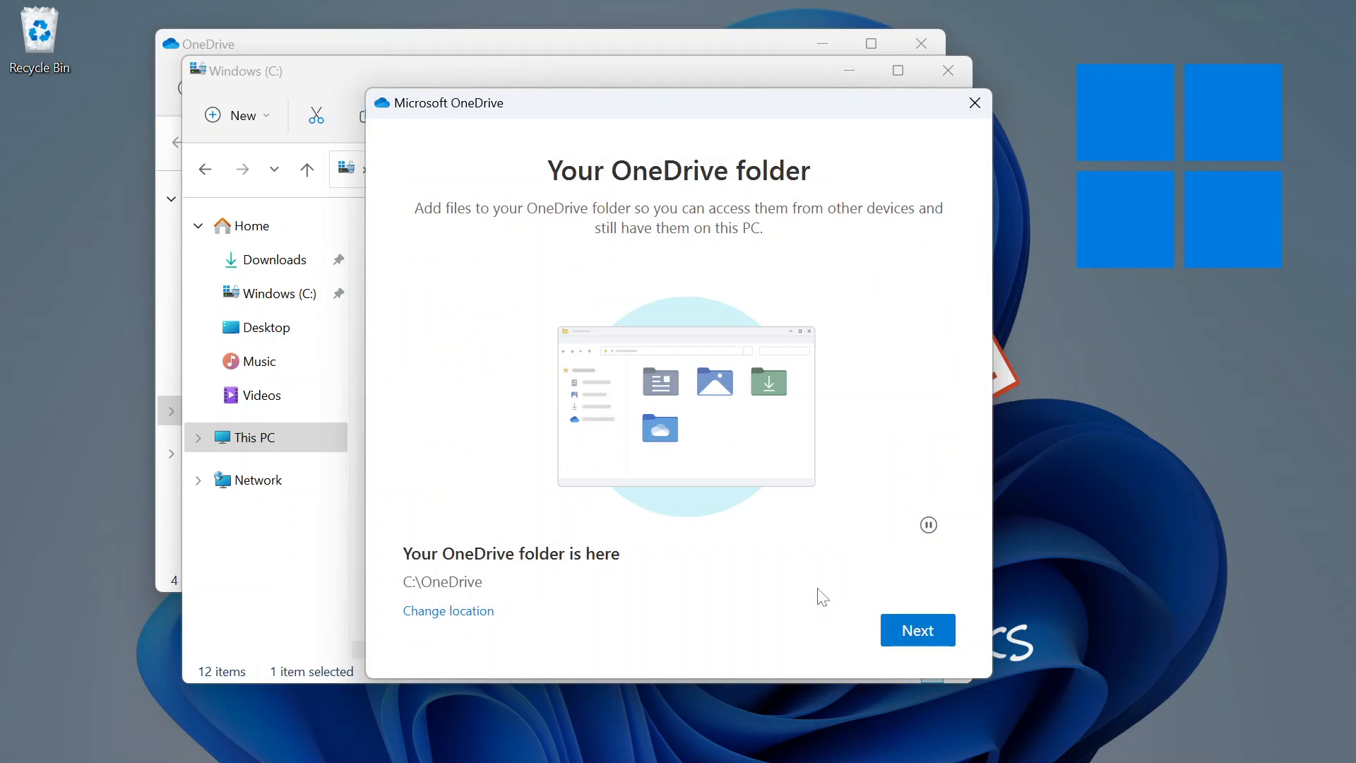
left_click(920, 638)
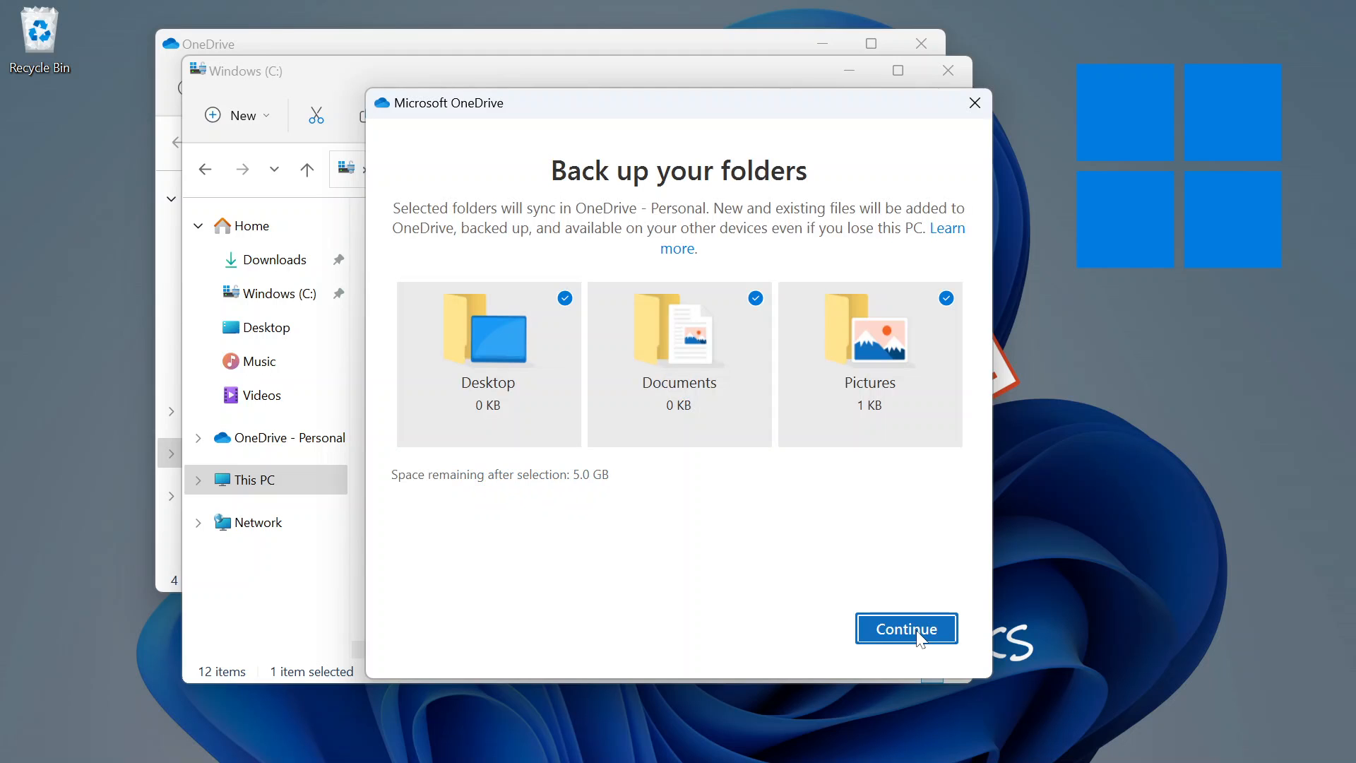
Turn off backup for Desktop, Documents and Pictures and skip folder backup.
left_click(566, 299)
left_click(753, 302)
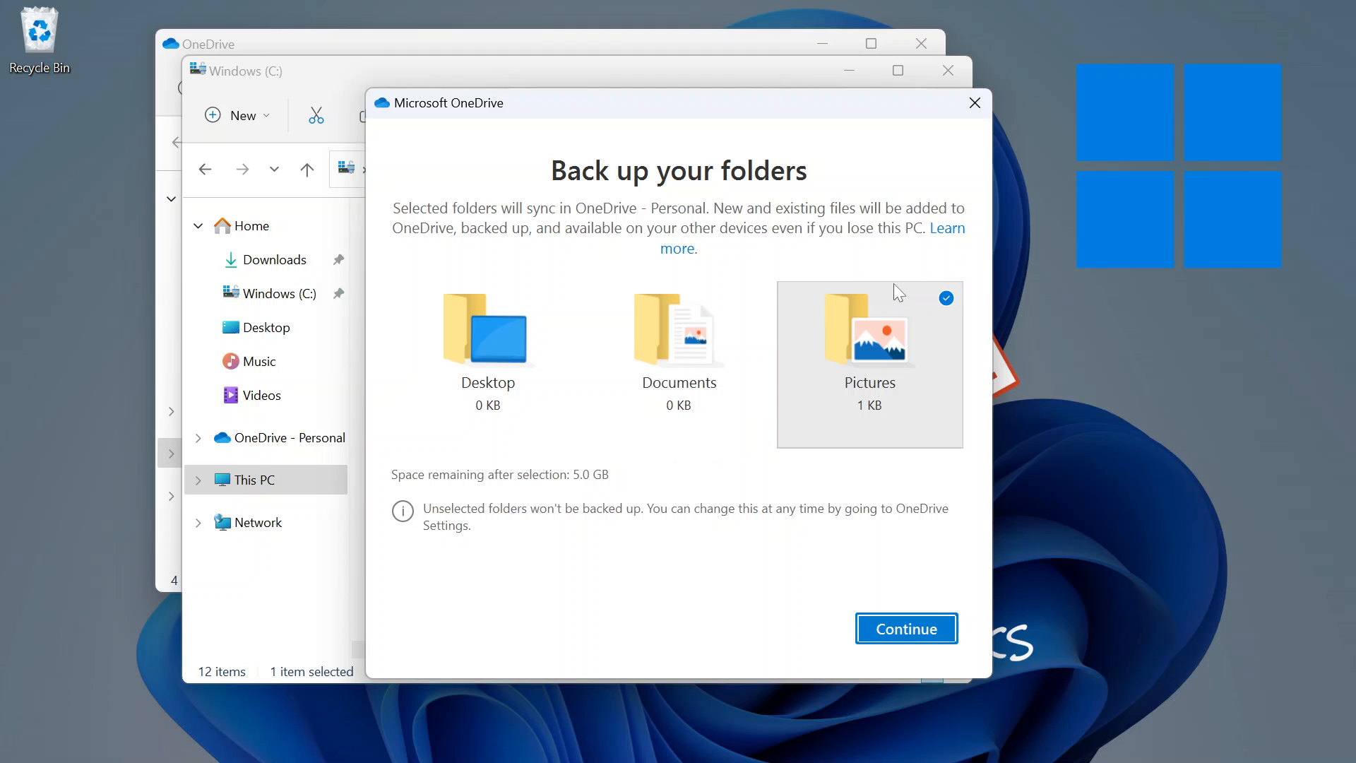
left_click(945, 298)
left_click(898, 629)
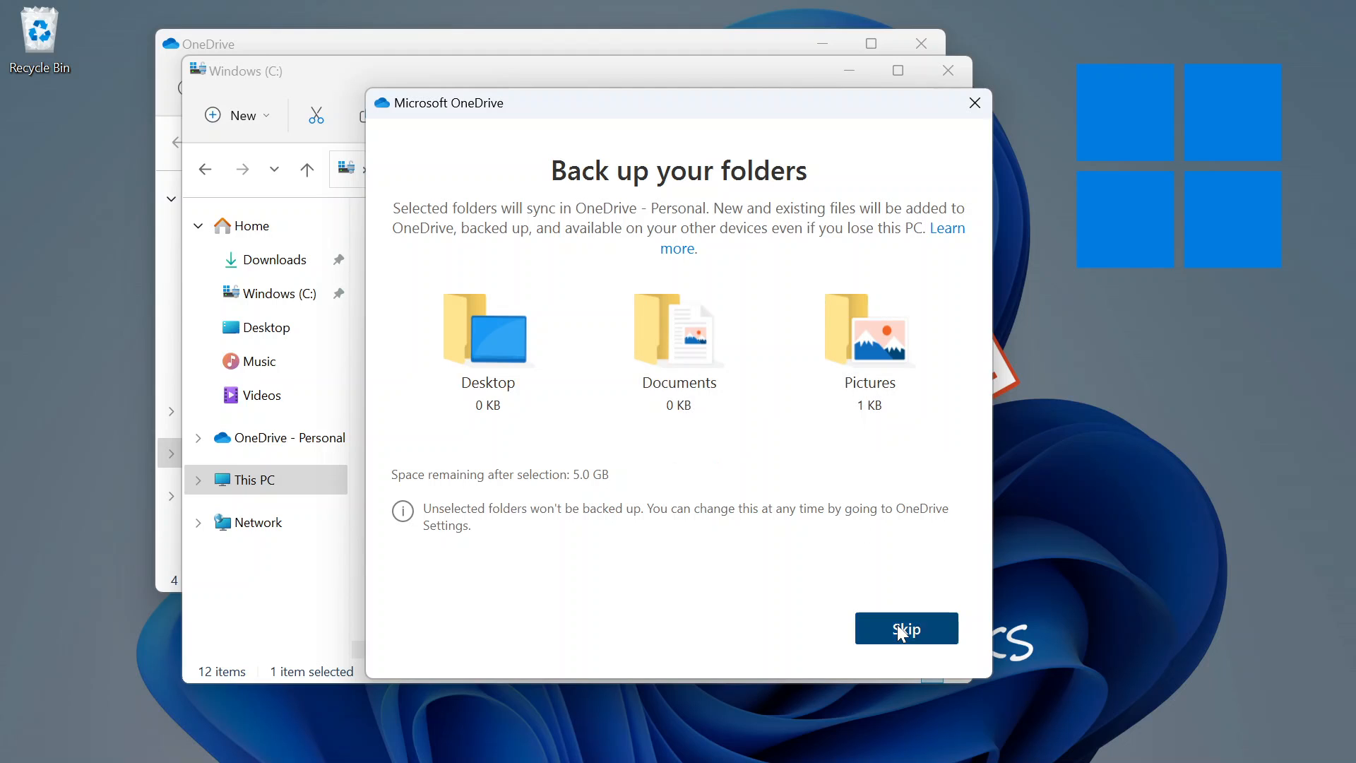
Decline the premium offer, go through the tour, and open the OneDrive folder.
left_click(798, 629)
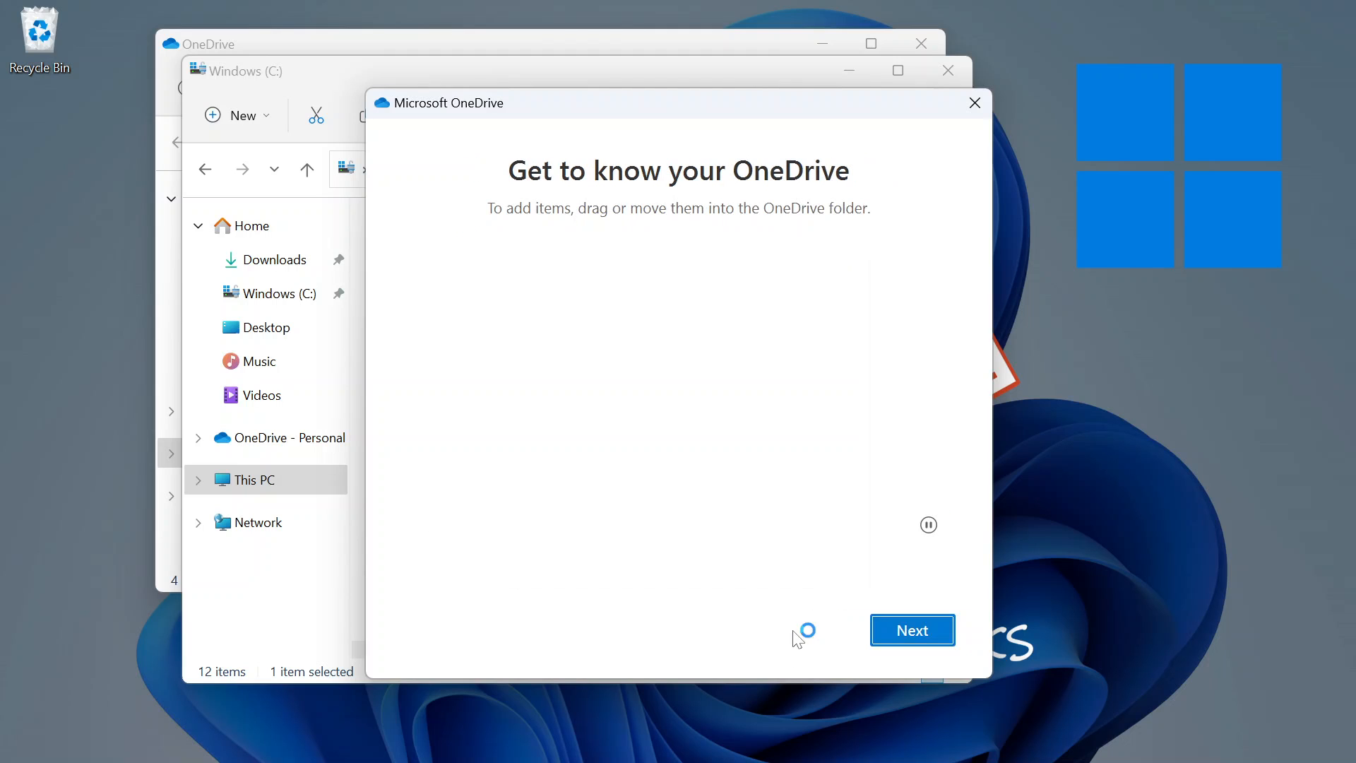
left_click(912, 630)
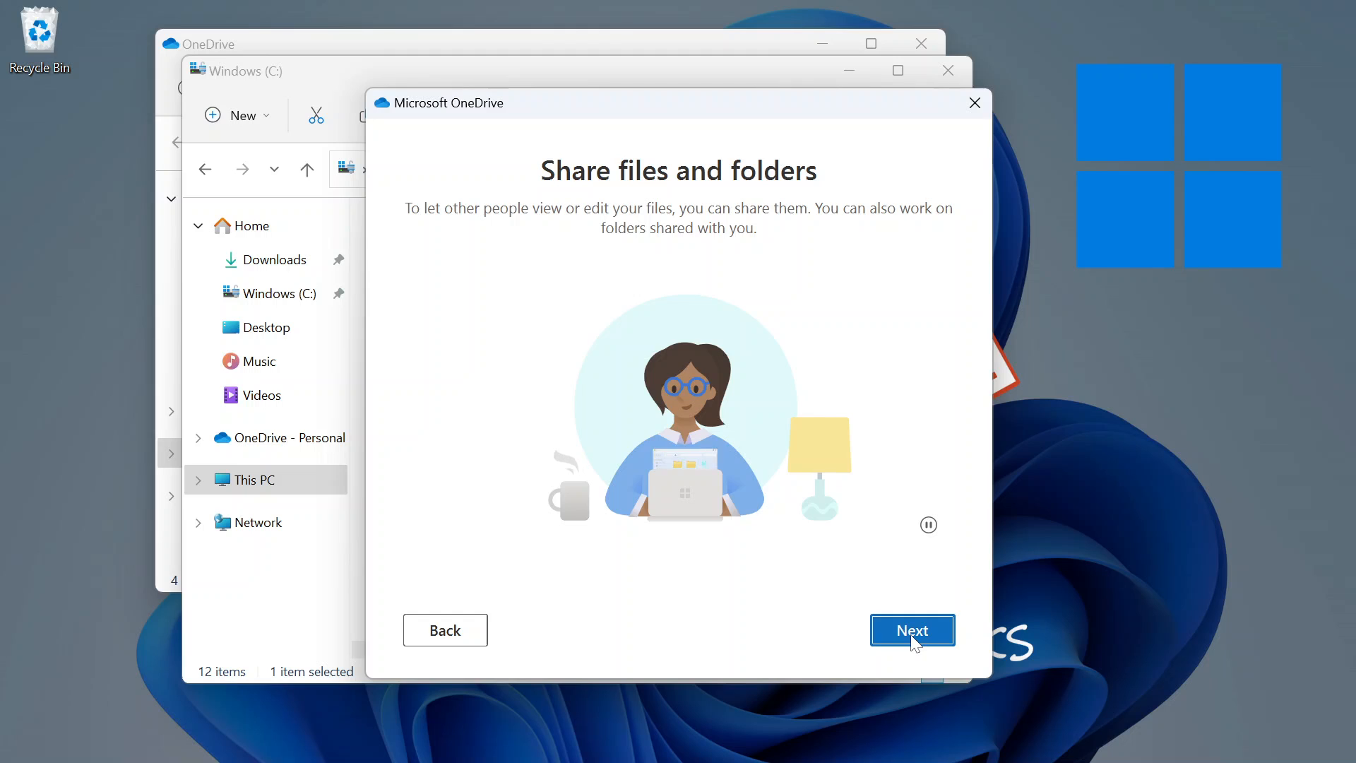
left_click(912, 629)
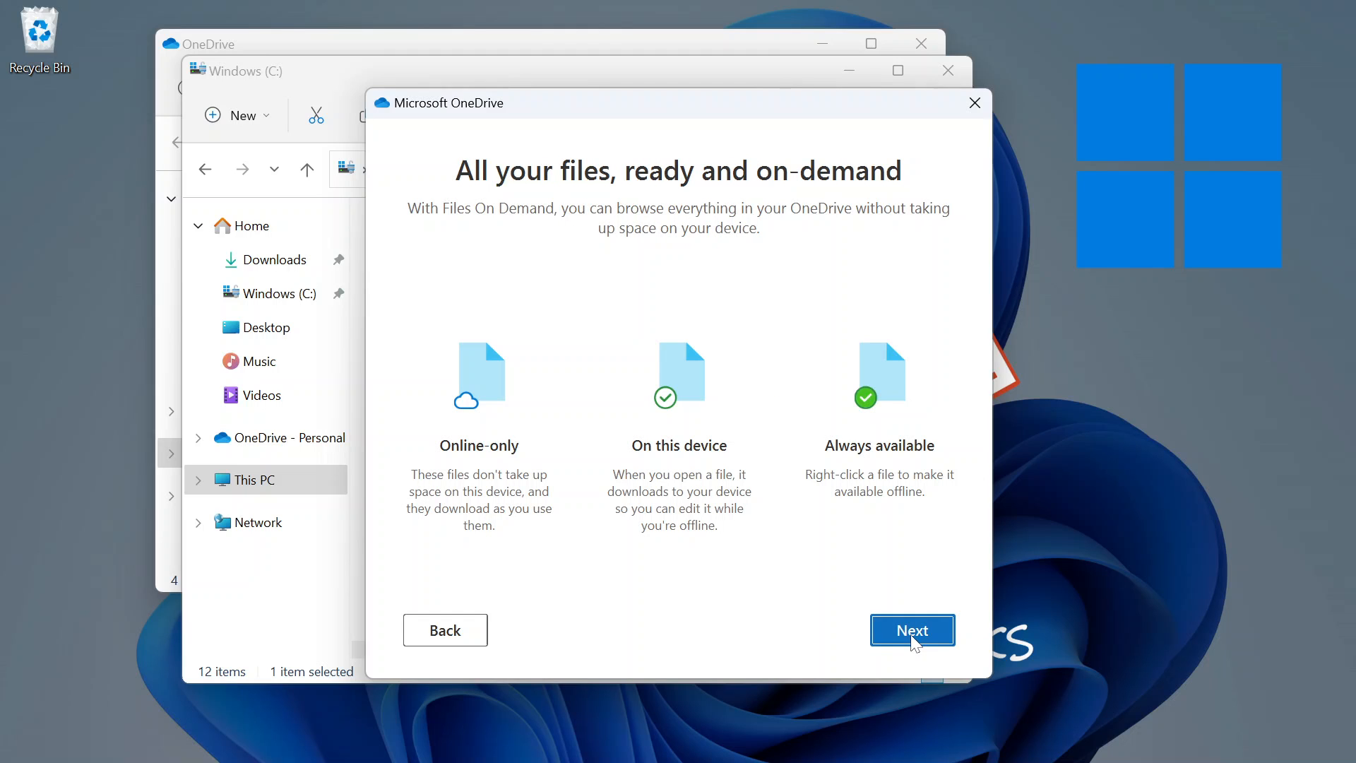
left_click(913, 636)
left_click(913, 636)
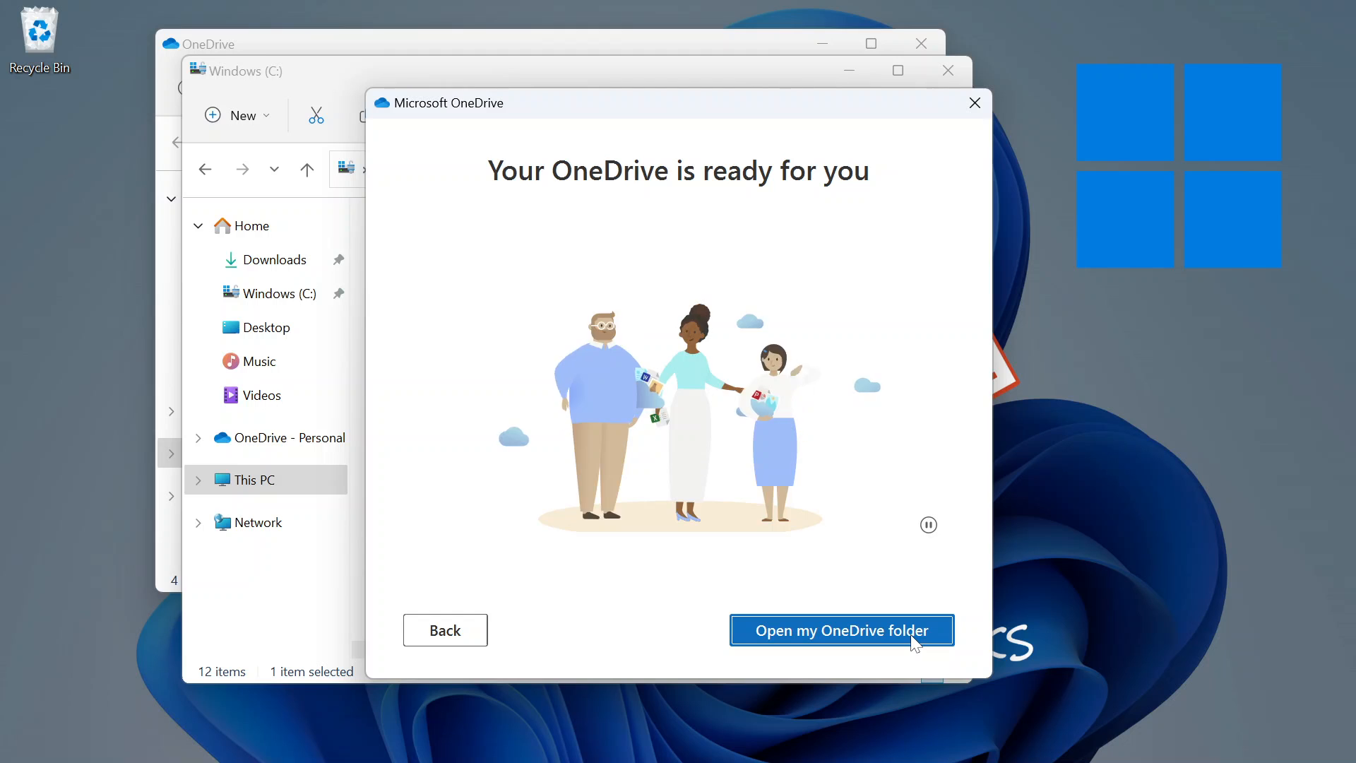
left_click(912, 636)
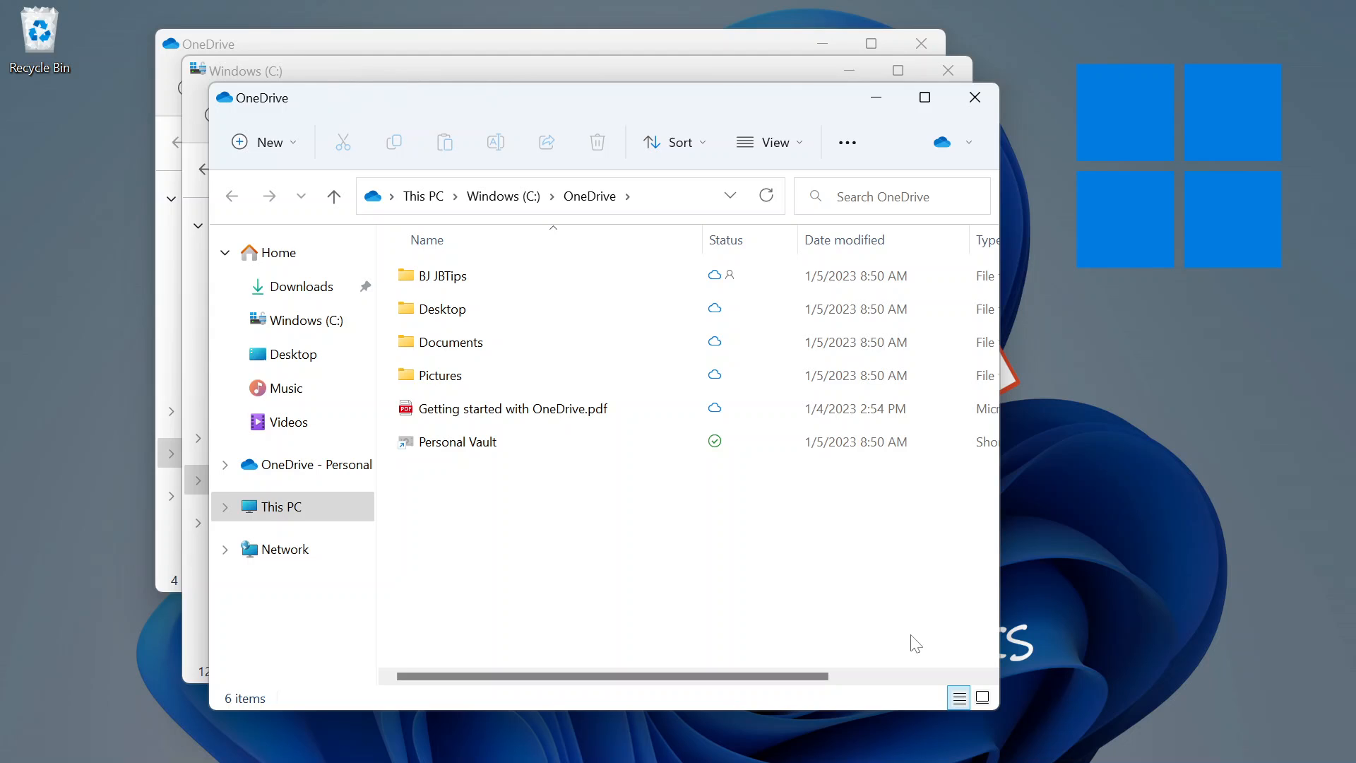
mouse_move(631, 762)
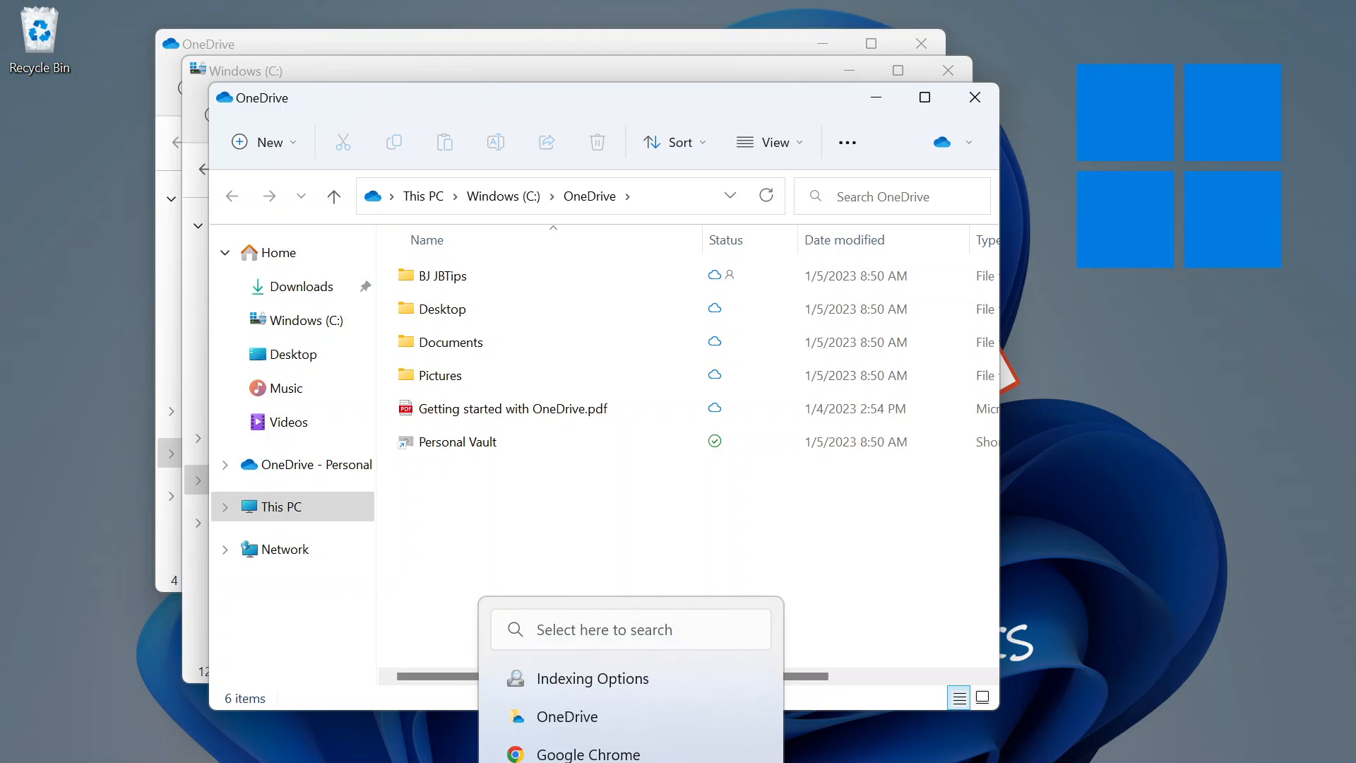
key("super")
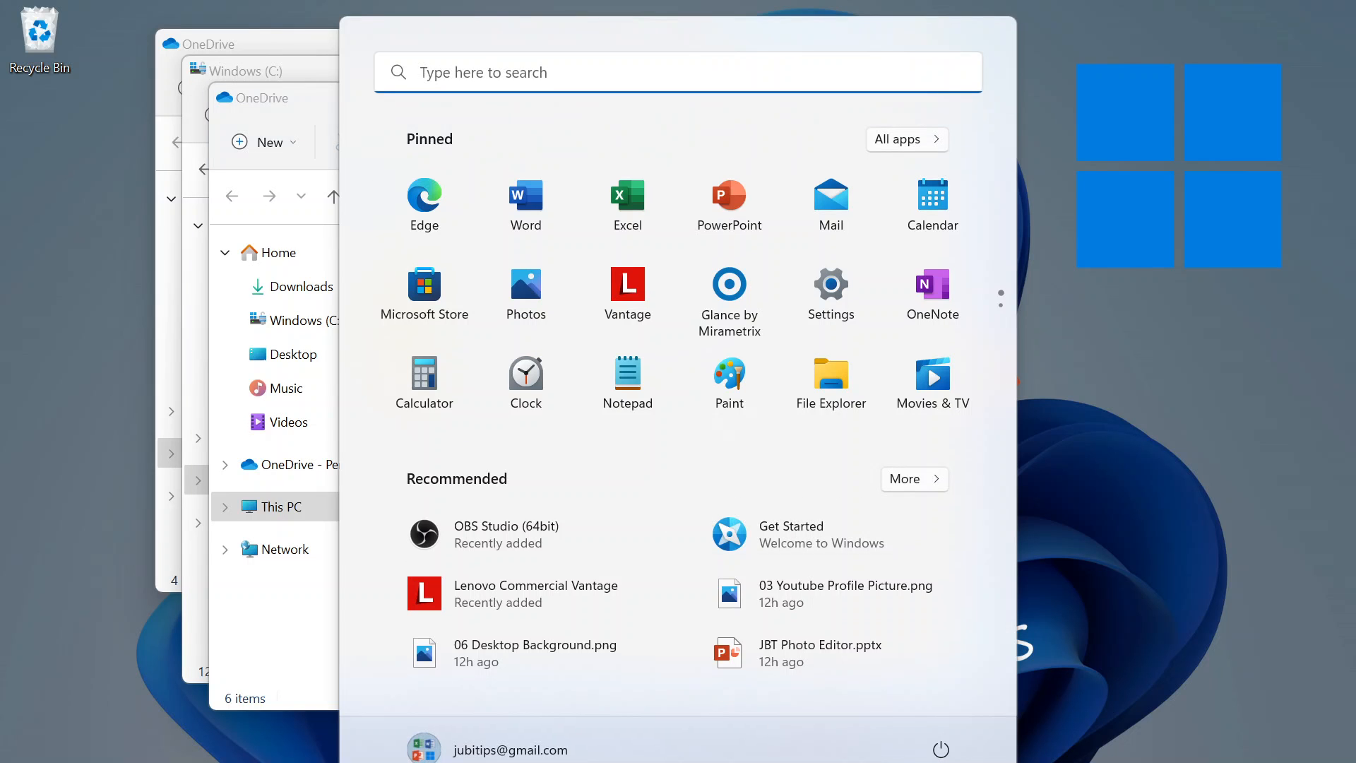
type("JBT")
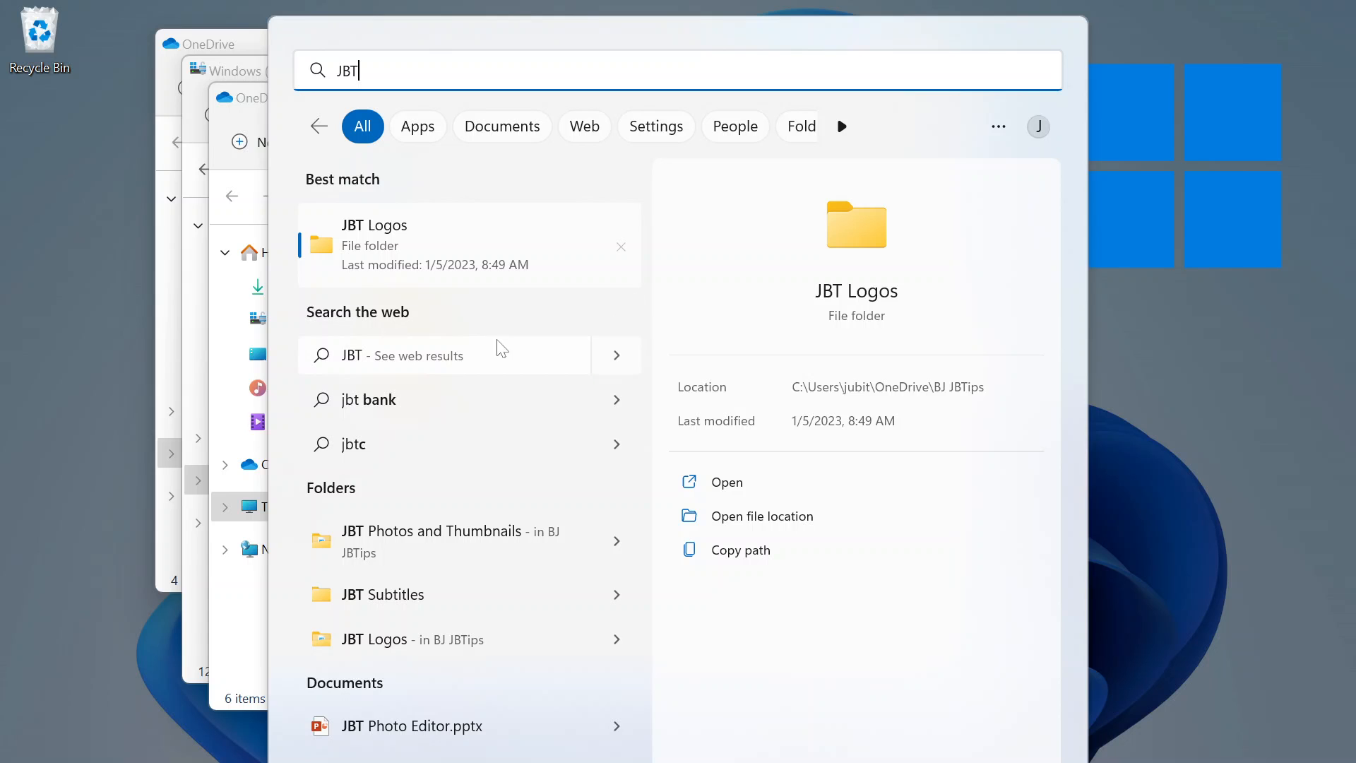
left_click(1141, 287)
left_click(585, 487)
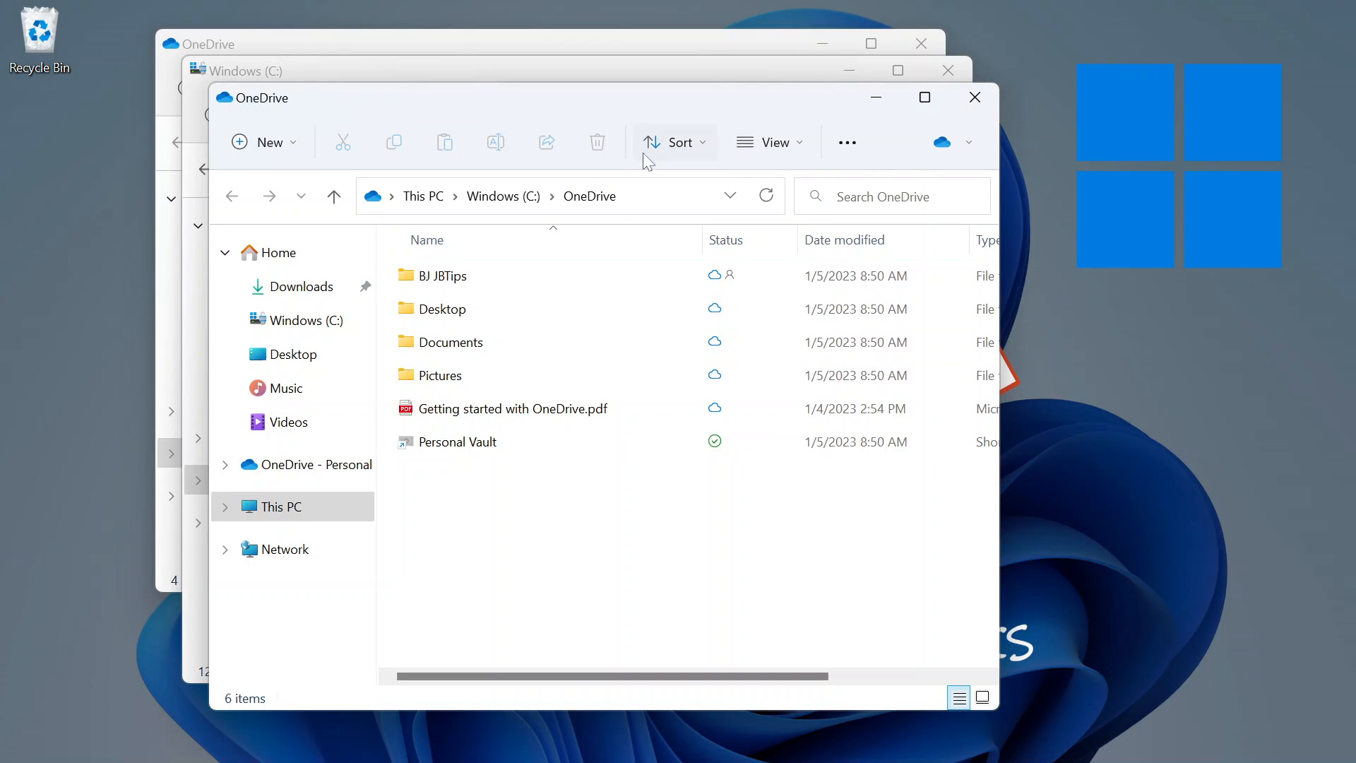
Move the C:\OneDrive window aside and close the Windows (C:) window.
left_click_drag(667, 108, 882, 138)
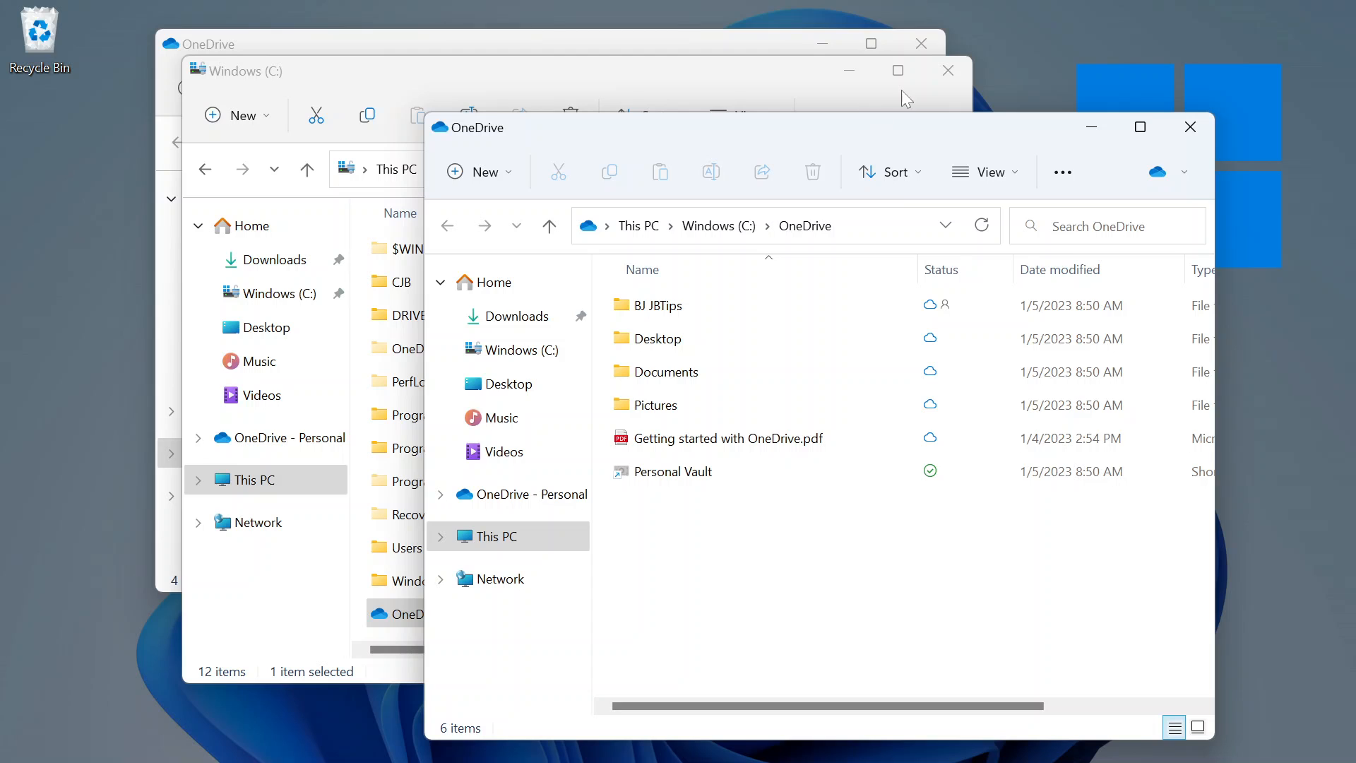
left_click(953, 69)
left_click(956, 69)
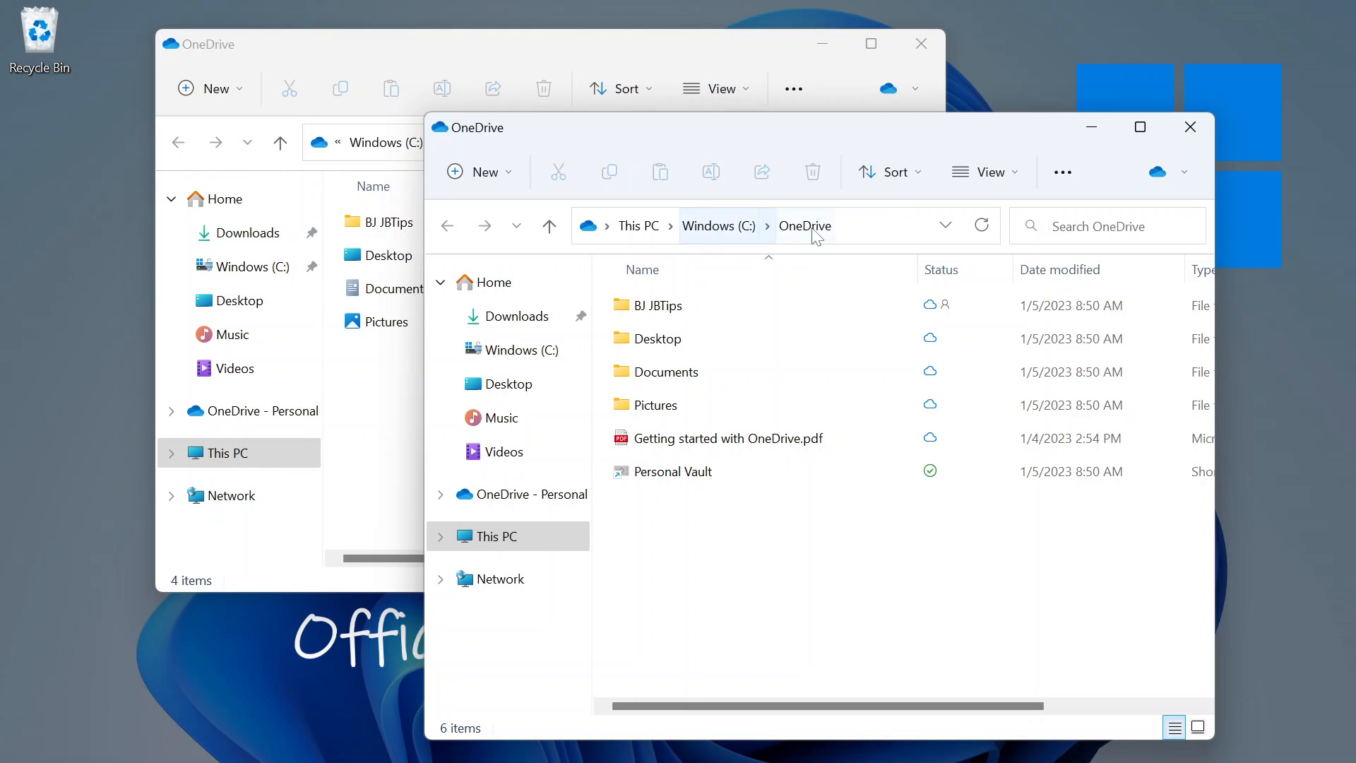
Snap the old OneDrive window left and C:\OneDrive right, then select BJ JBTips.
left_click(447, 45)
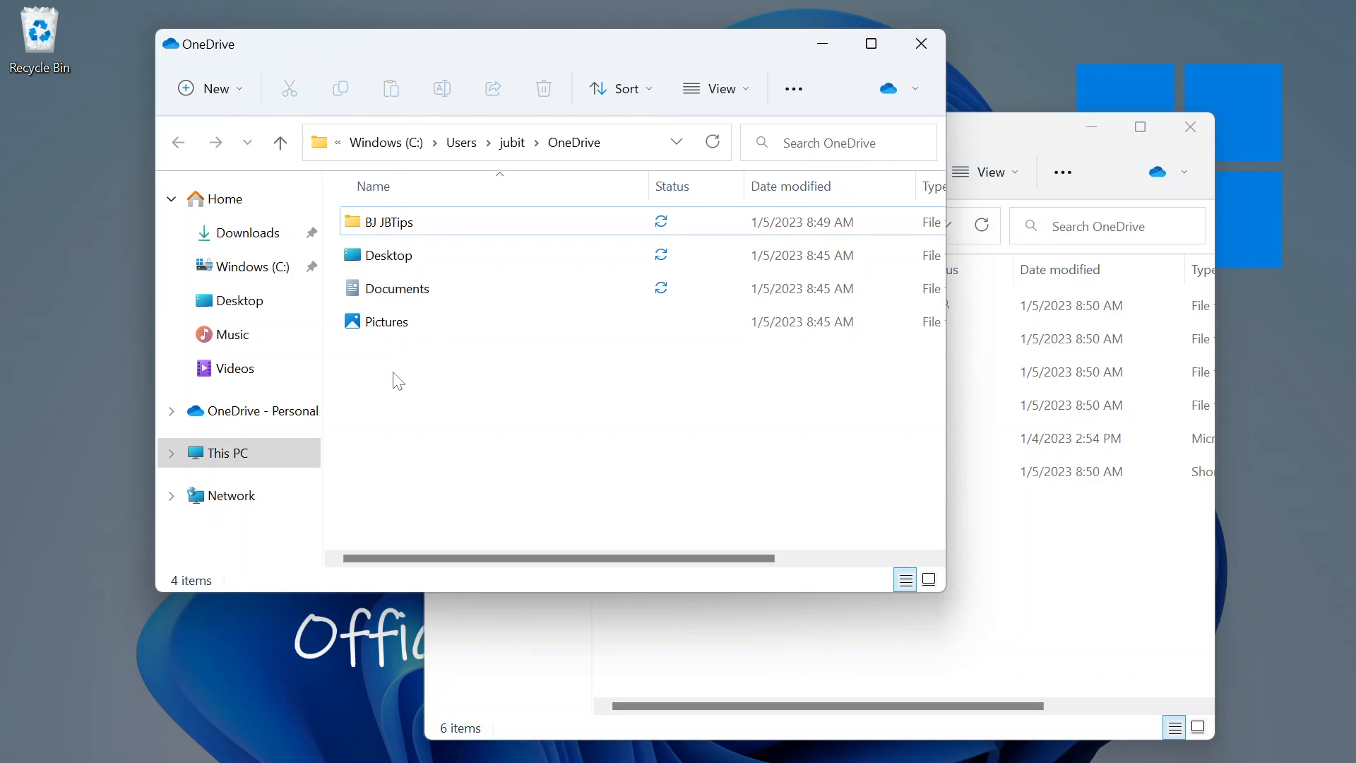
left_click_drag(541, 57, 522, 2)
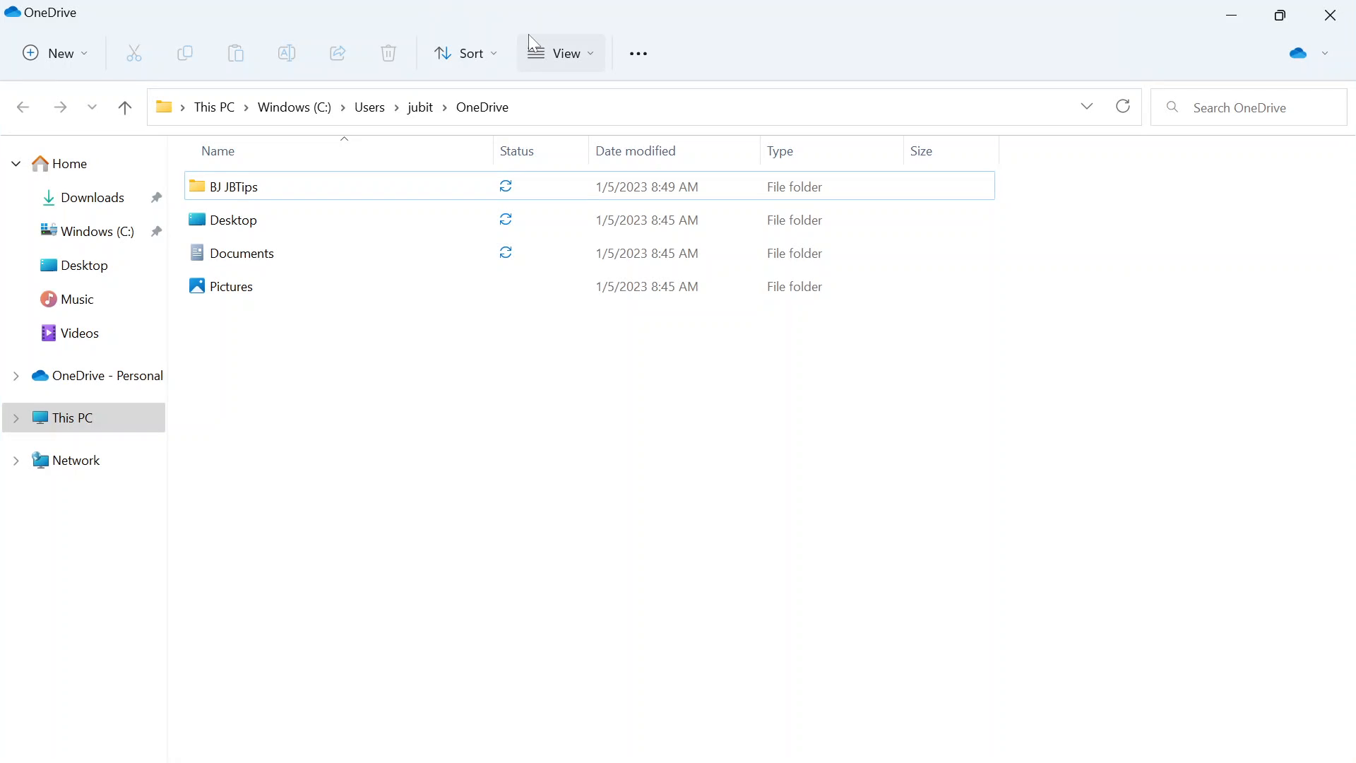
key("super")
left_click(547, 3)
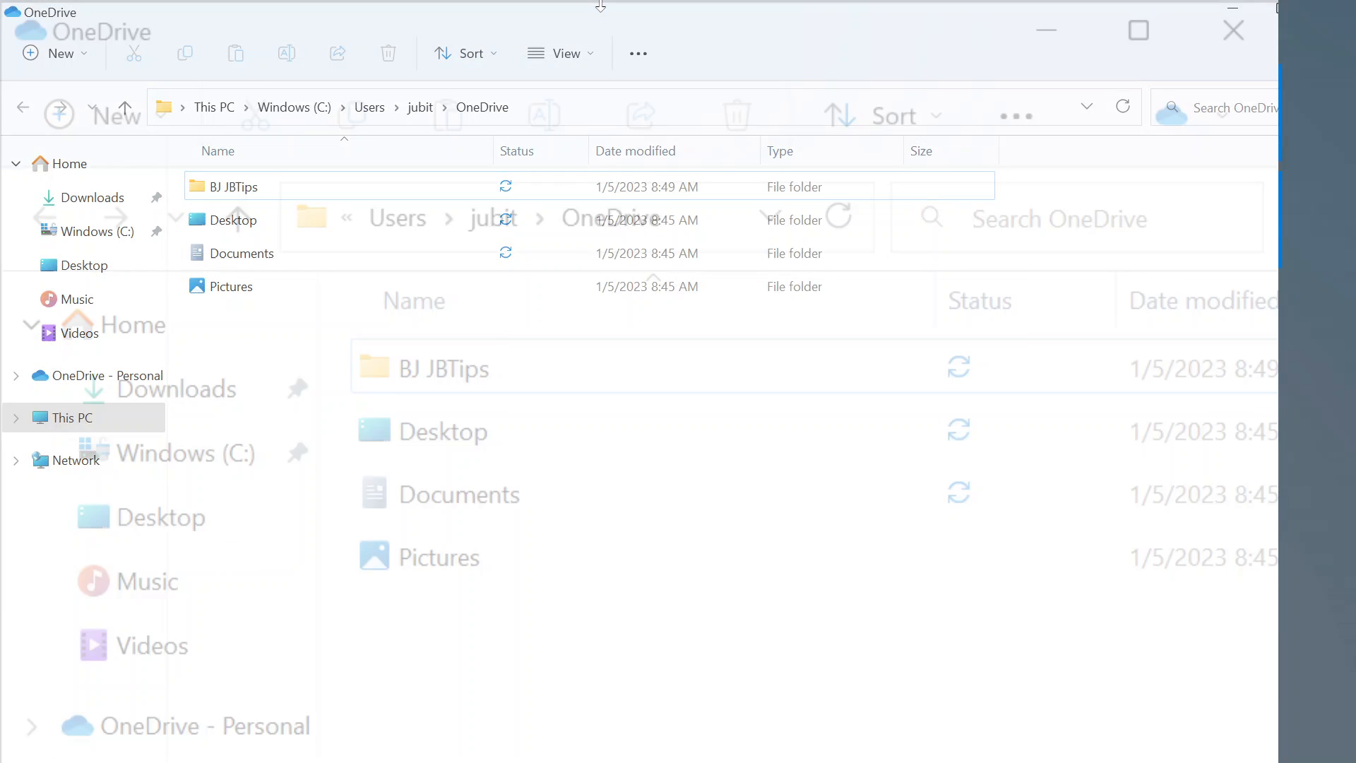
left_click_drag(601, 5, 584, 34)
left_click(963, 287)
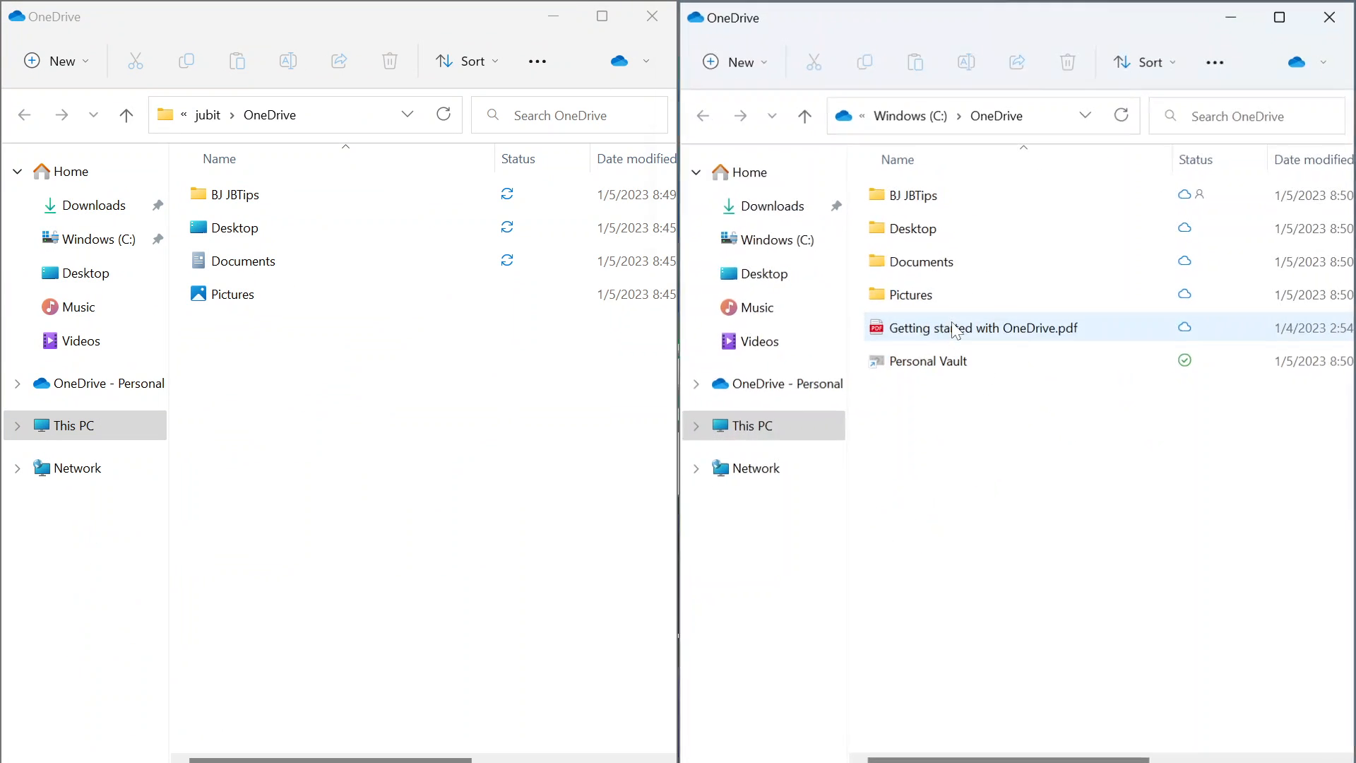
left_click(559, 406)
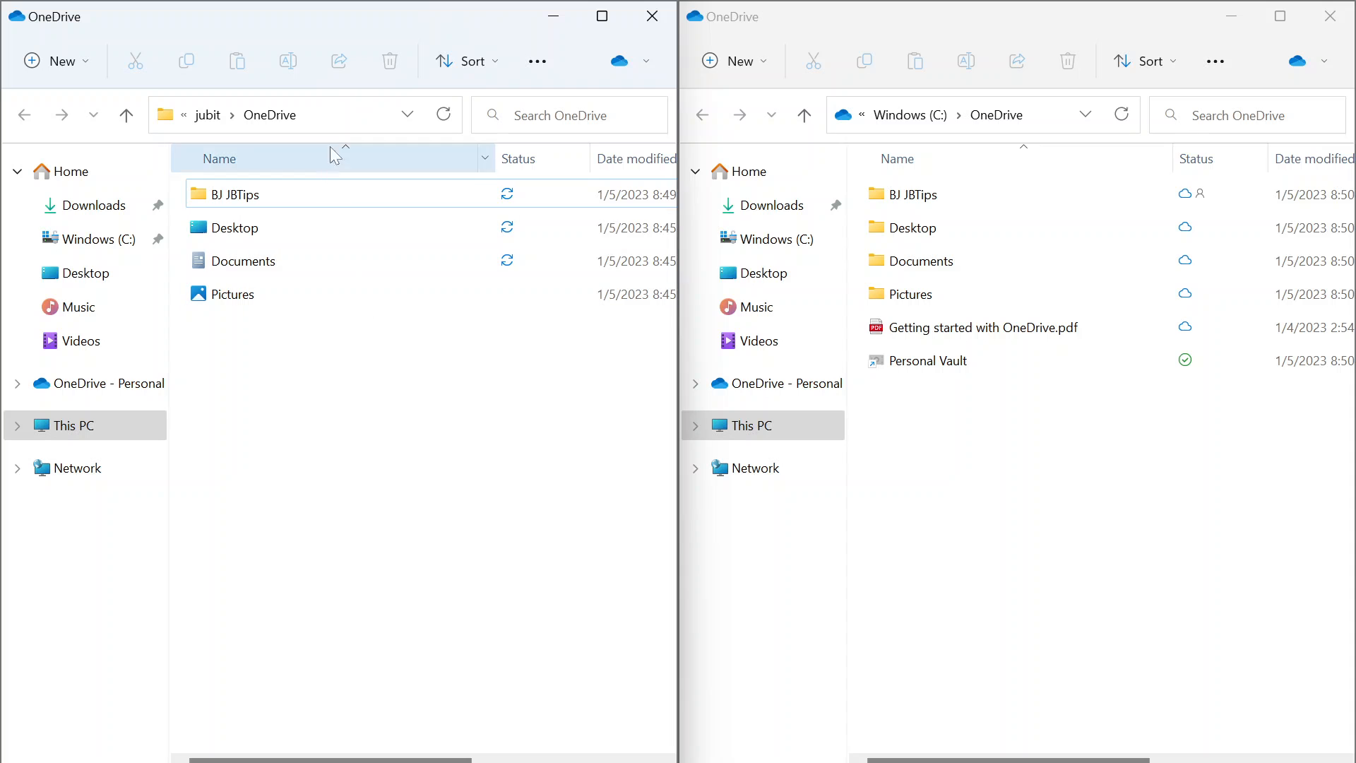
left_click(1036, 429)
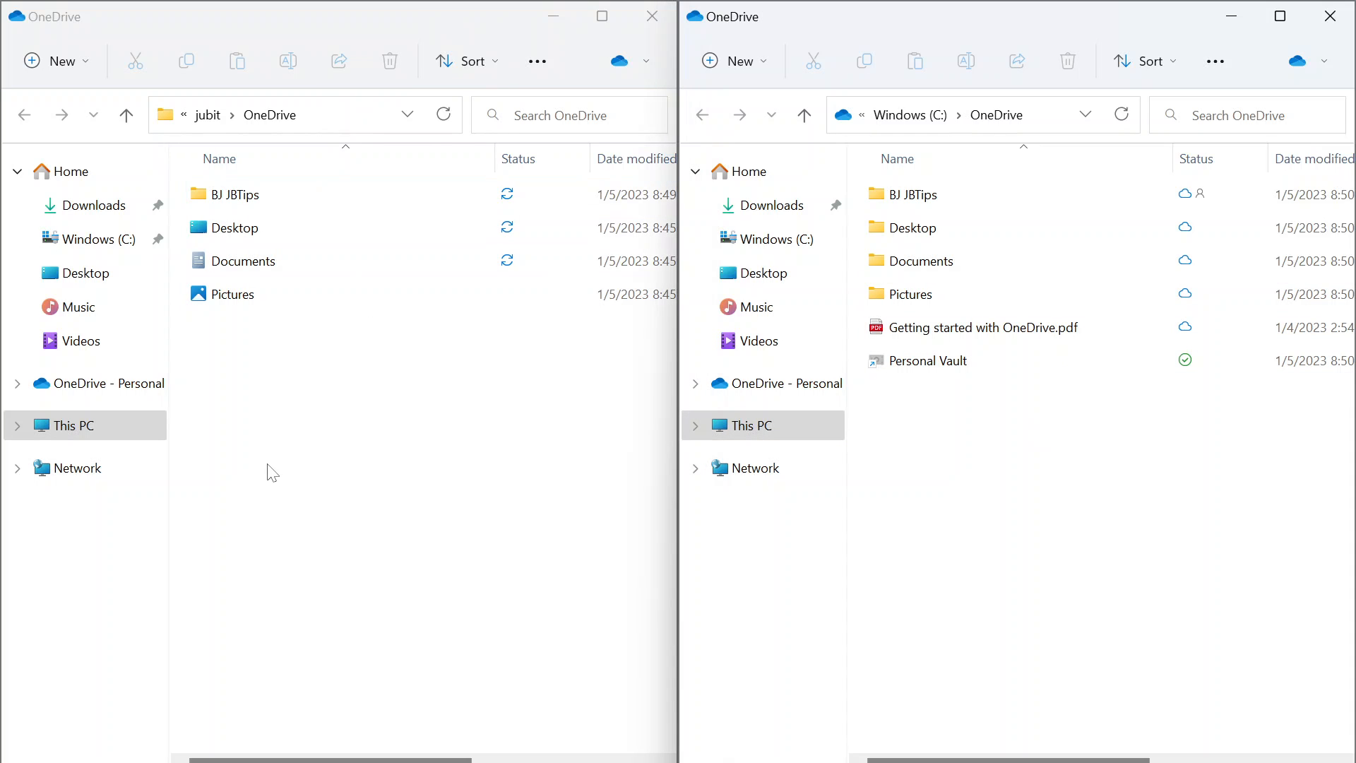
left_click(327, 458)
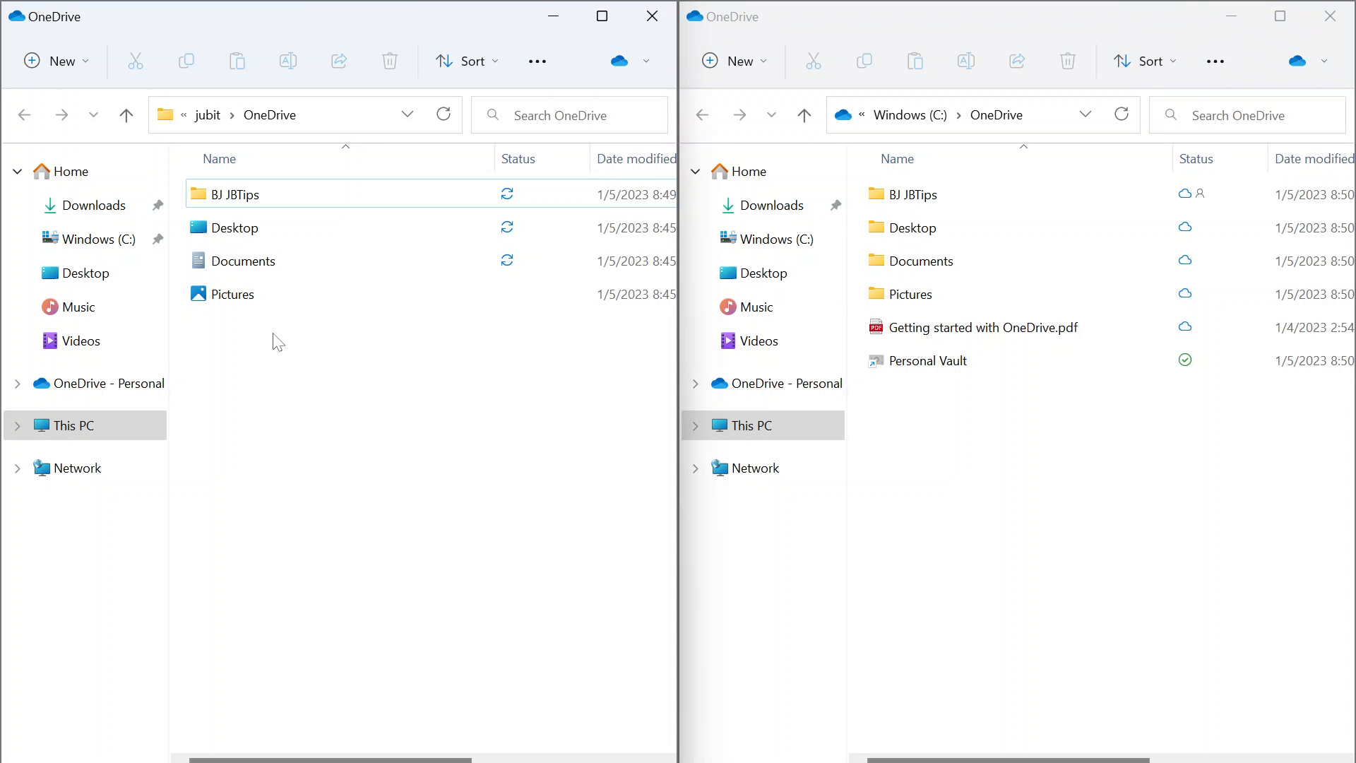
left_click(237, 206)
Permanently delete BJ JBTips from the old OneDrive folder with Shift+Delete.
left_click(237, 206)
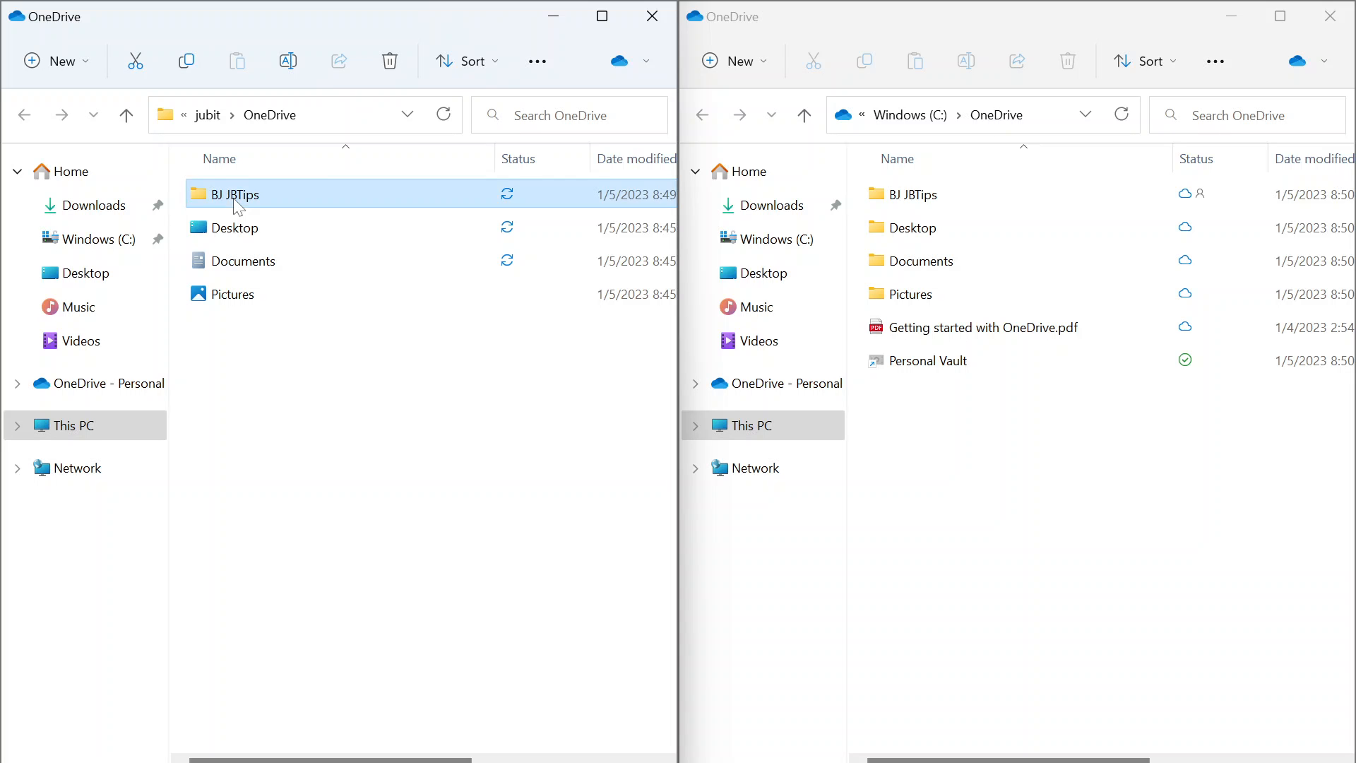
key("shift+Delete")
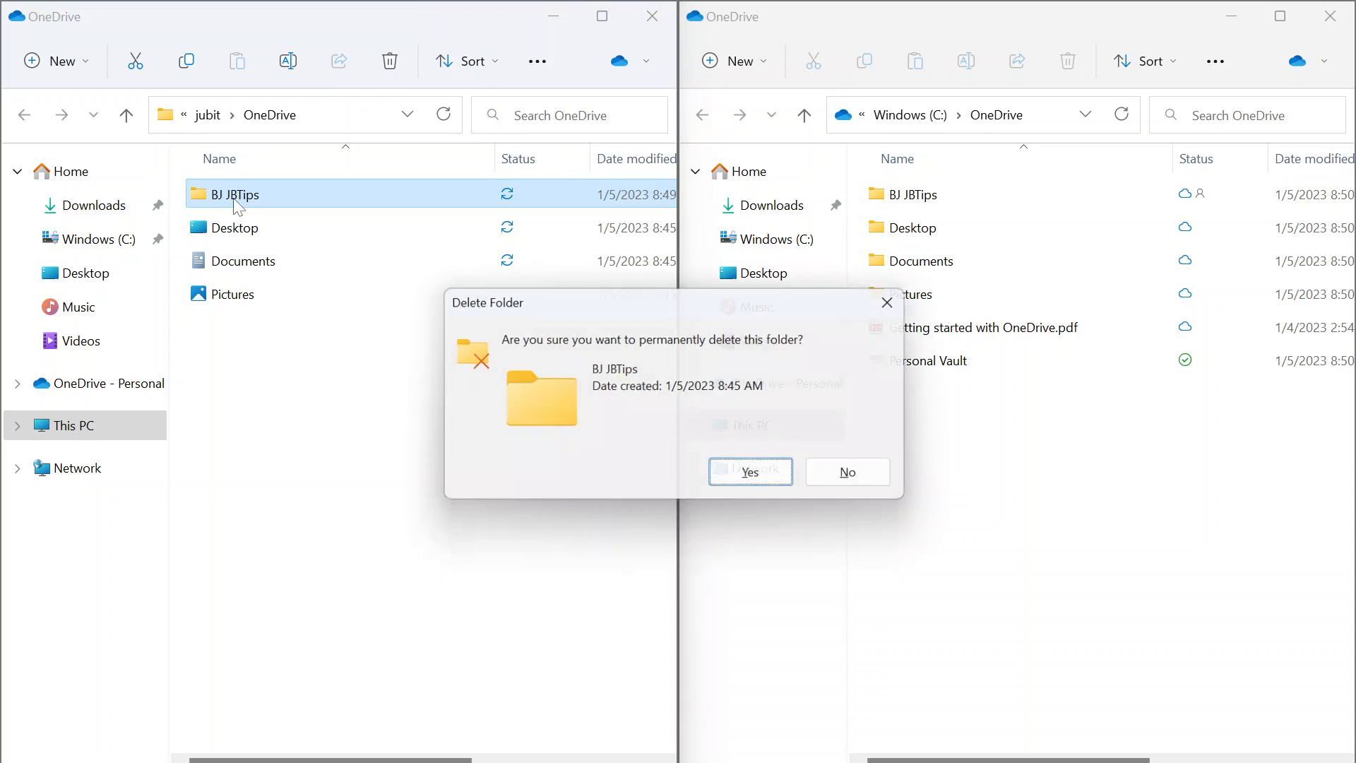
key("Return")
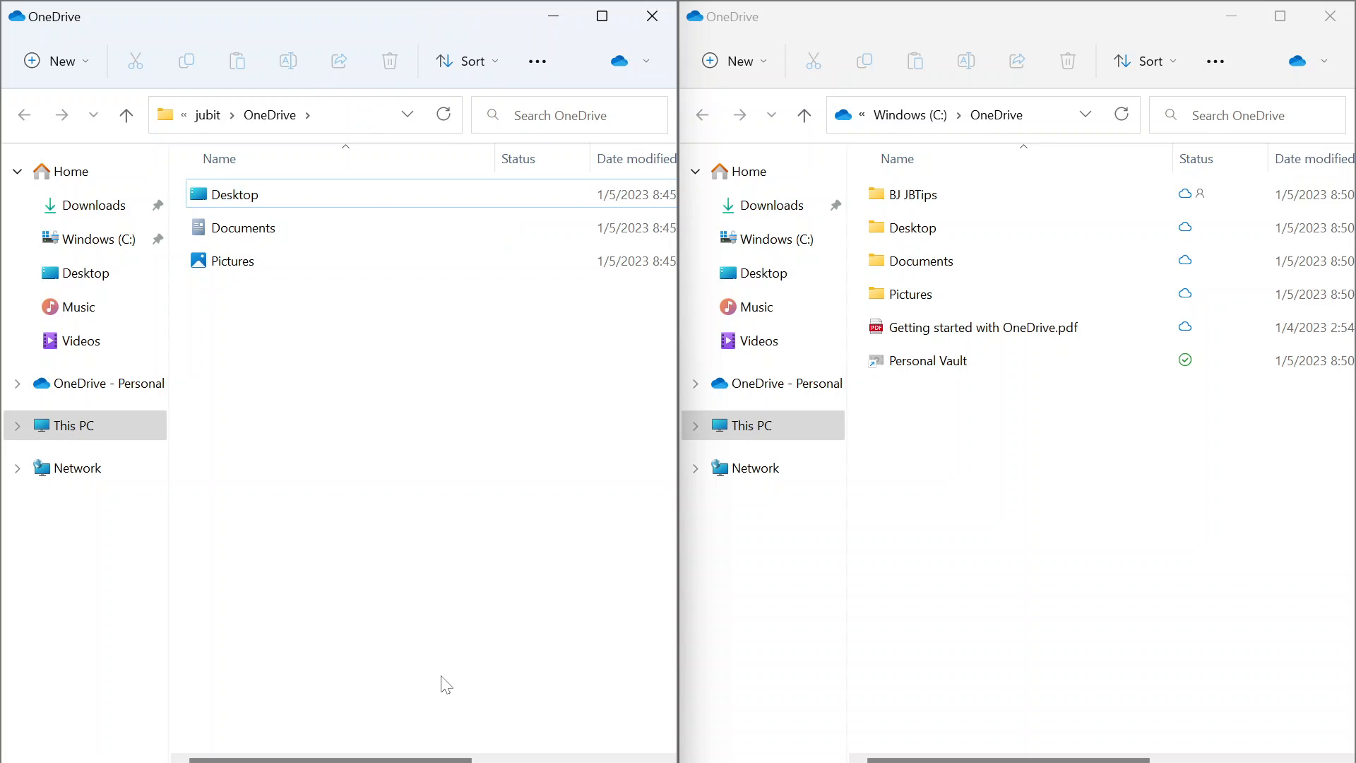
key("super")
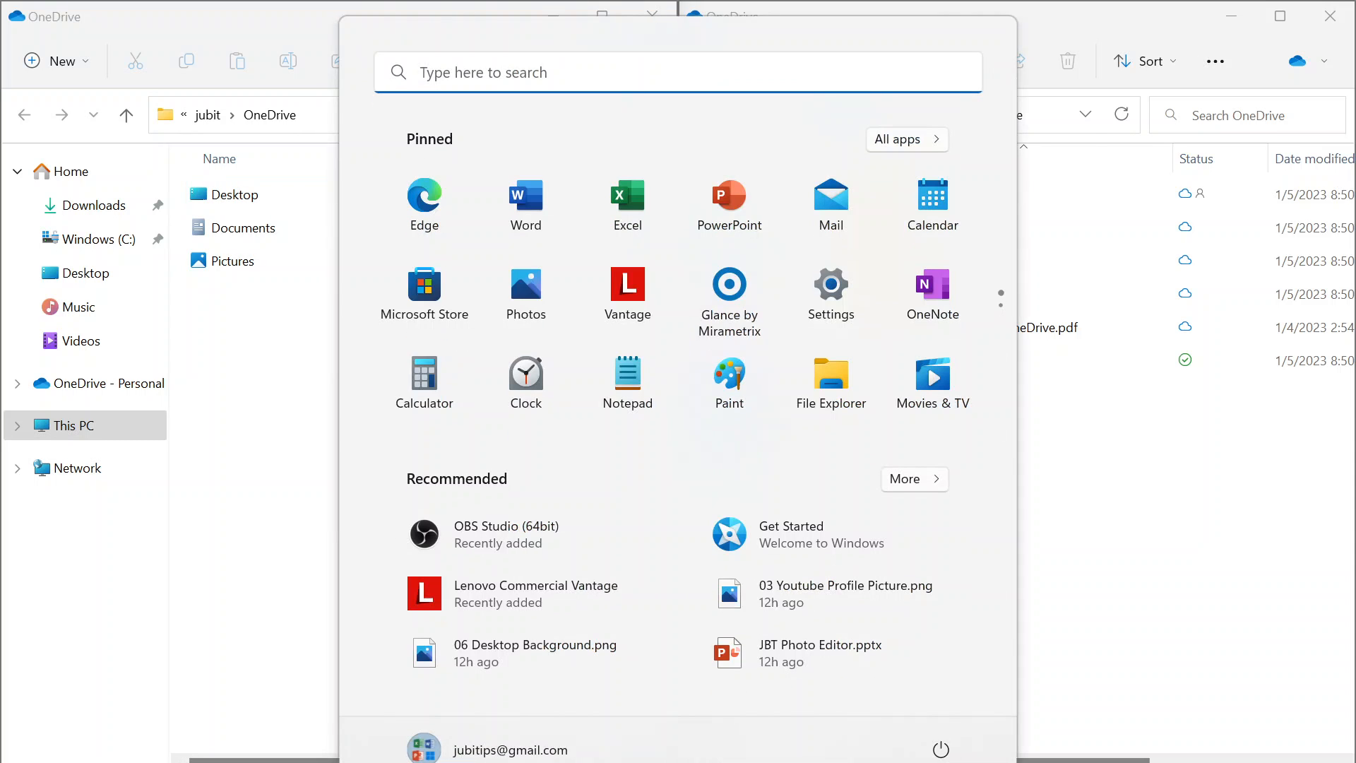
type("jbt")
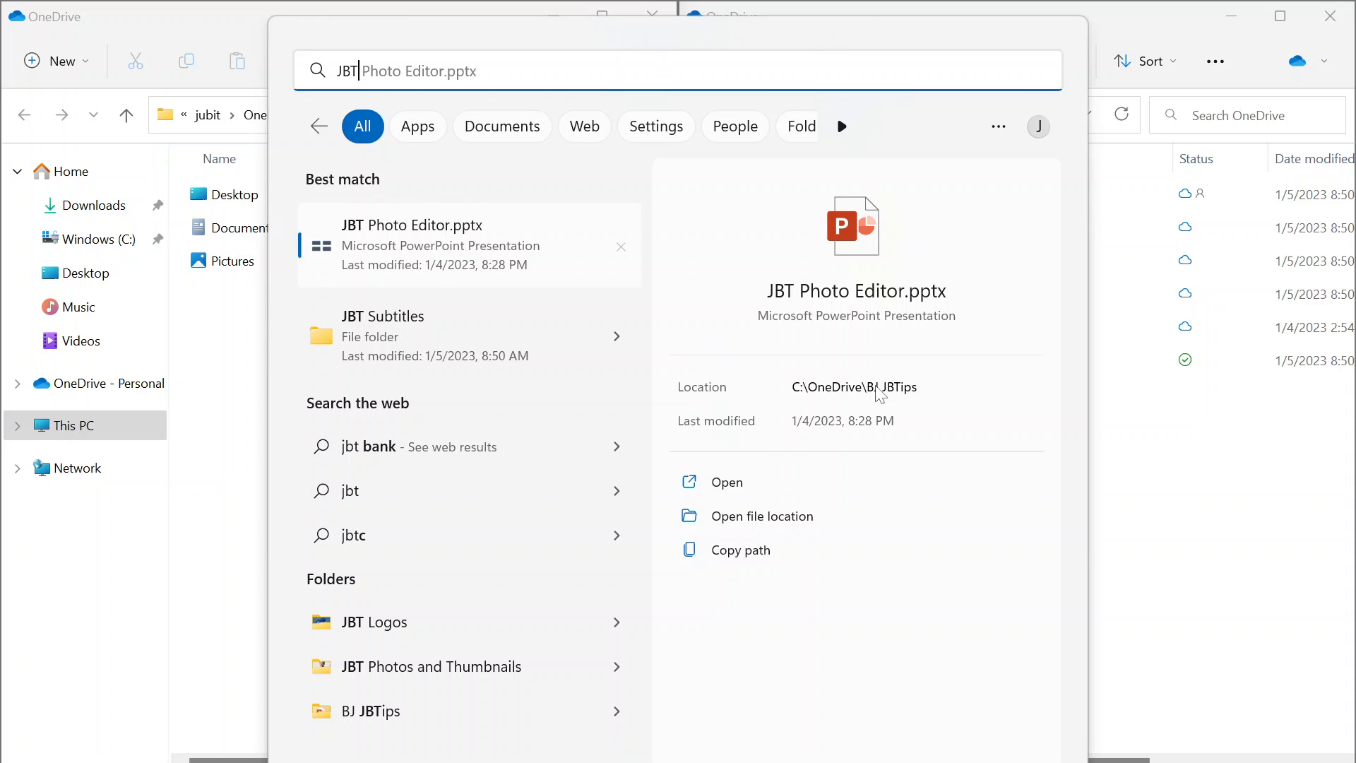
left_click(1163, 495)
left_click(325, 539)
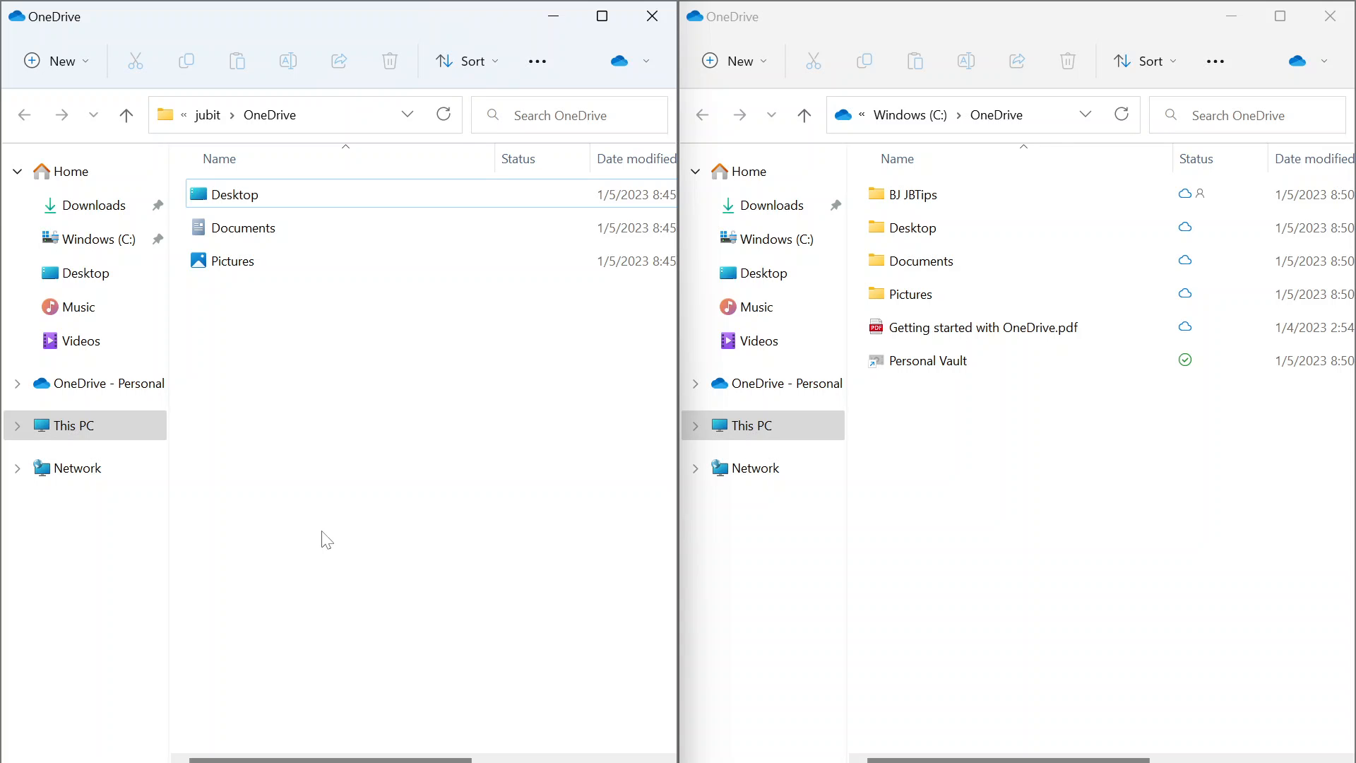
Reopen the old profile OneDrive folder on the left and C:\OneDrive on the right.
key("alt+Up")
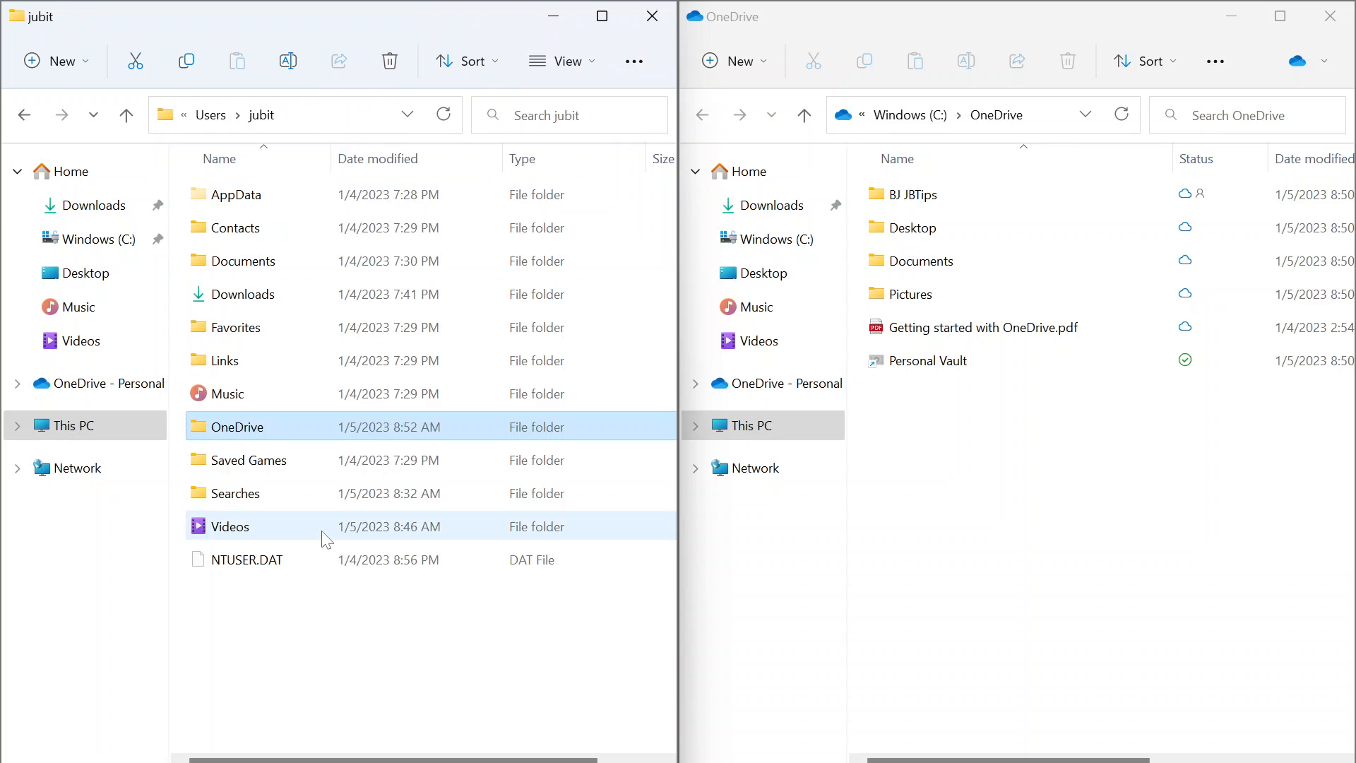
left_click(986, 512)
key("alt+Up")
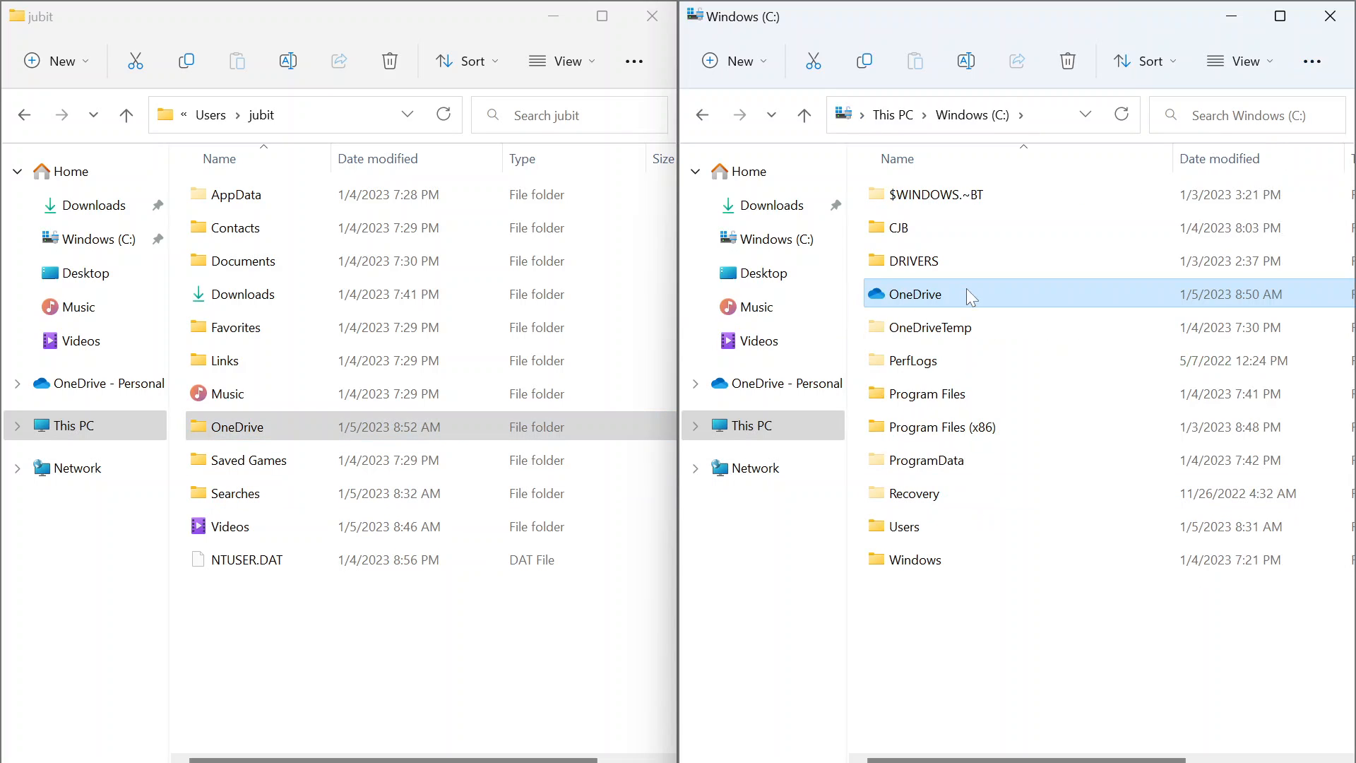
mouse_move(887, 300)
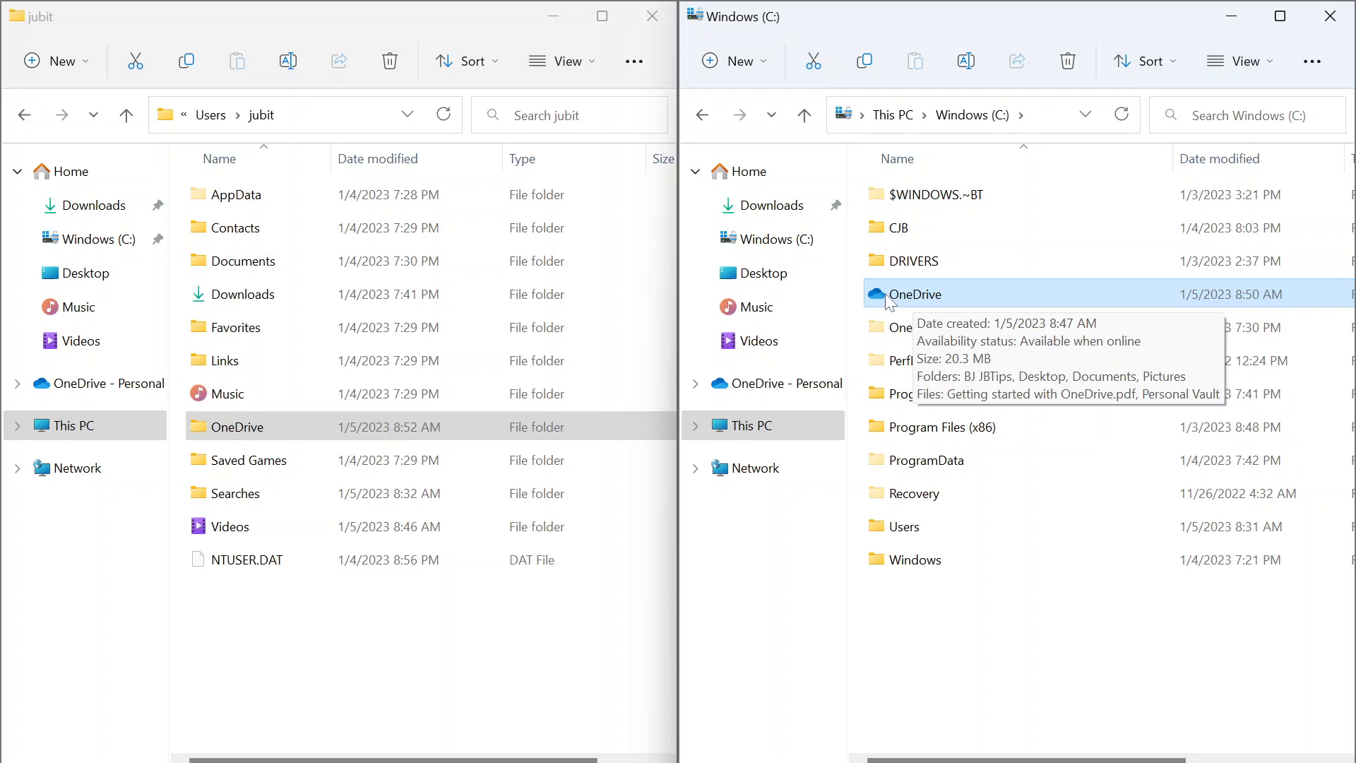
left_click(266, 436)
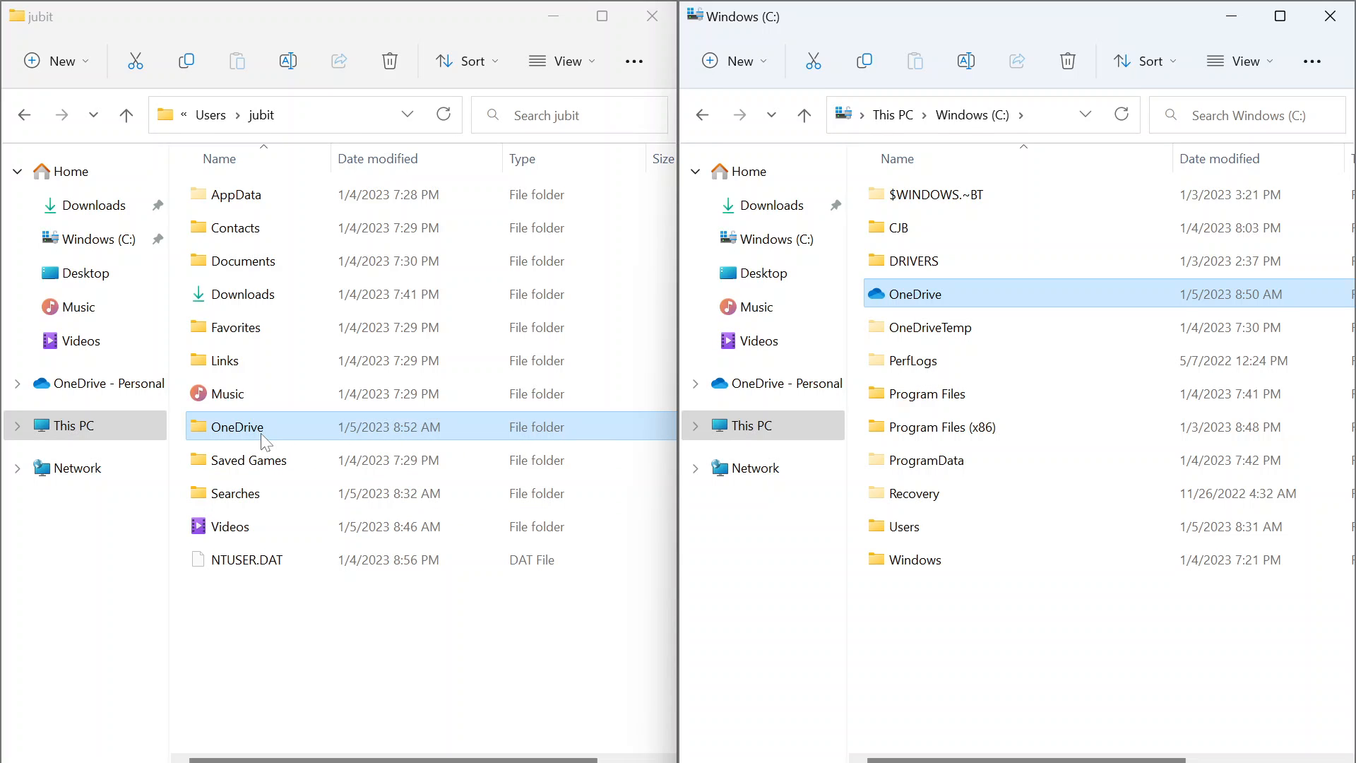
double_click(267, 441)
left_click(940, 291)
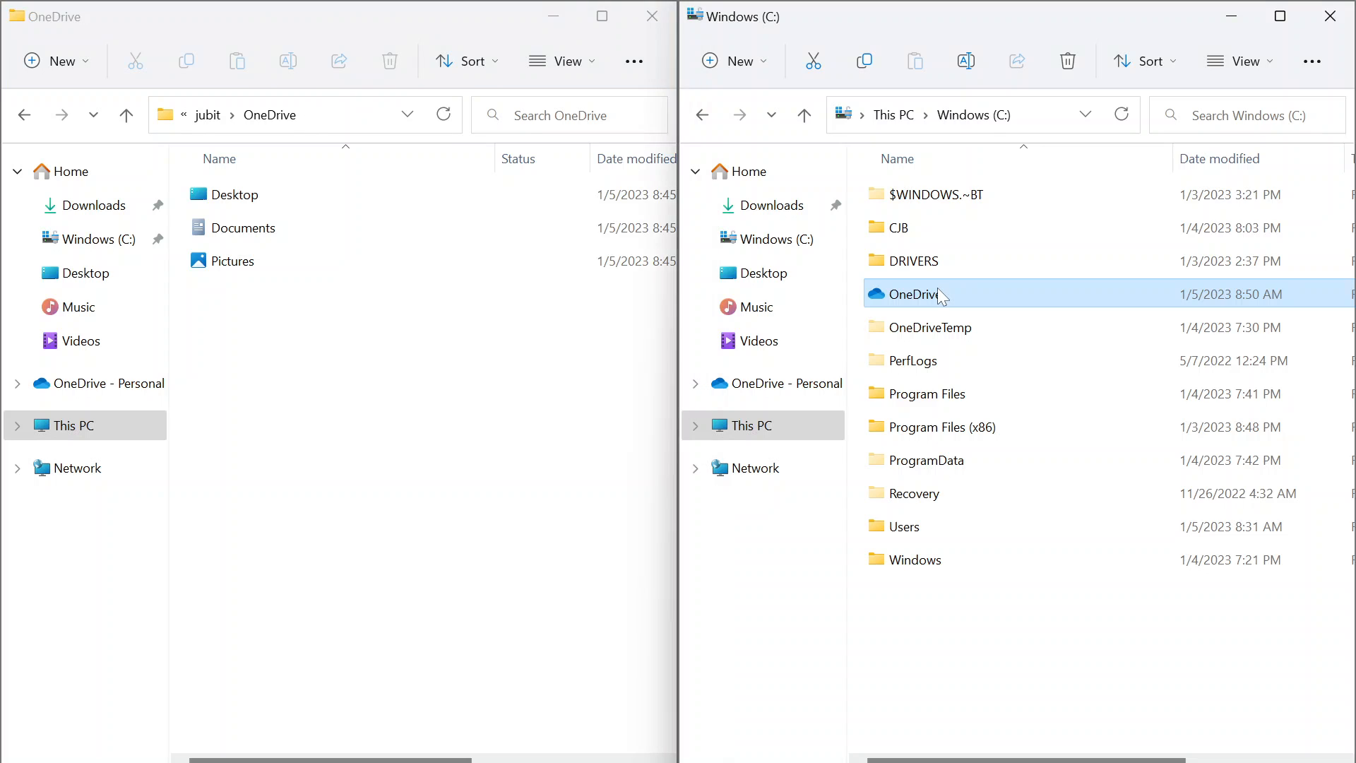
double_click(939, 289)
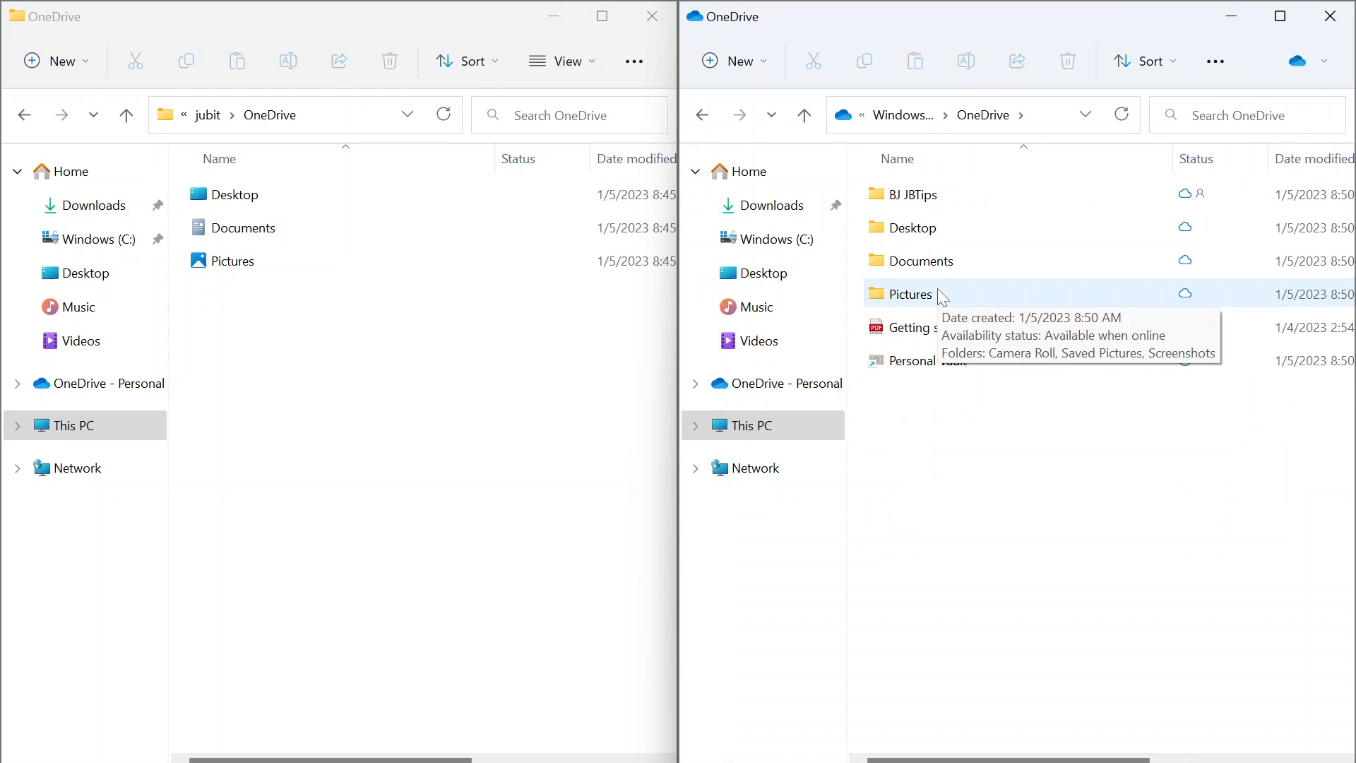
Select Desktop, Documents and Pictures in each window to compare the two locations.
left_click(331, 378)
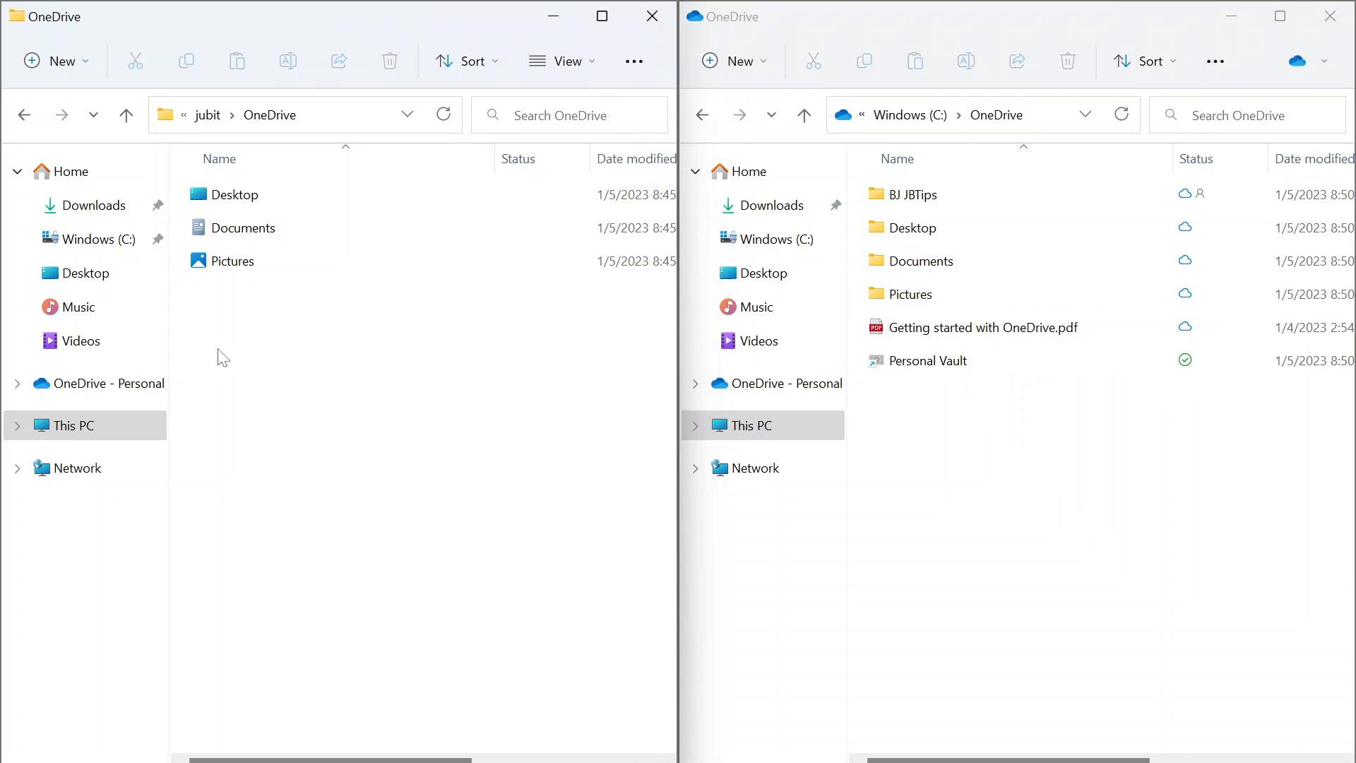
left_click(258, 205)
left_click(241, 233)
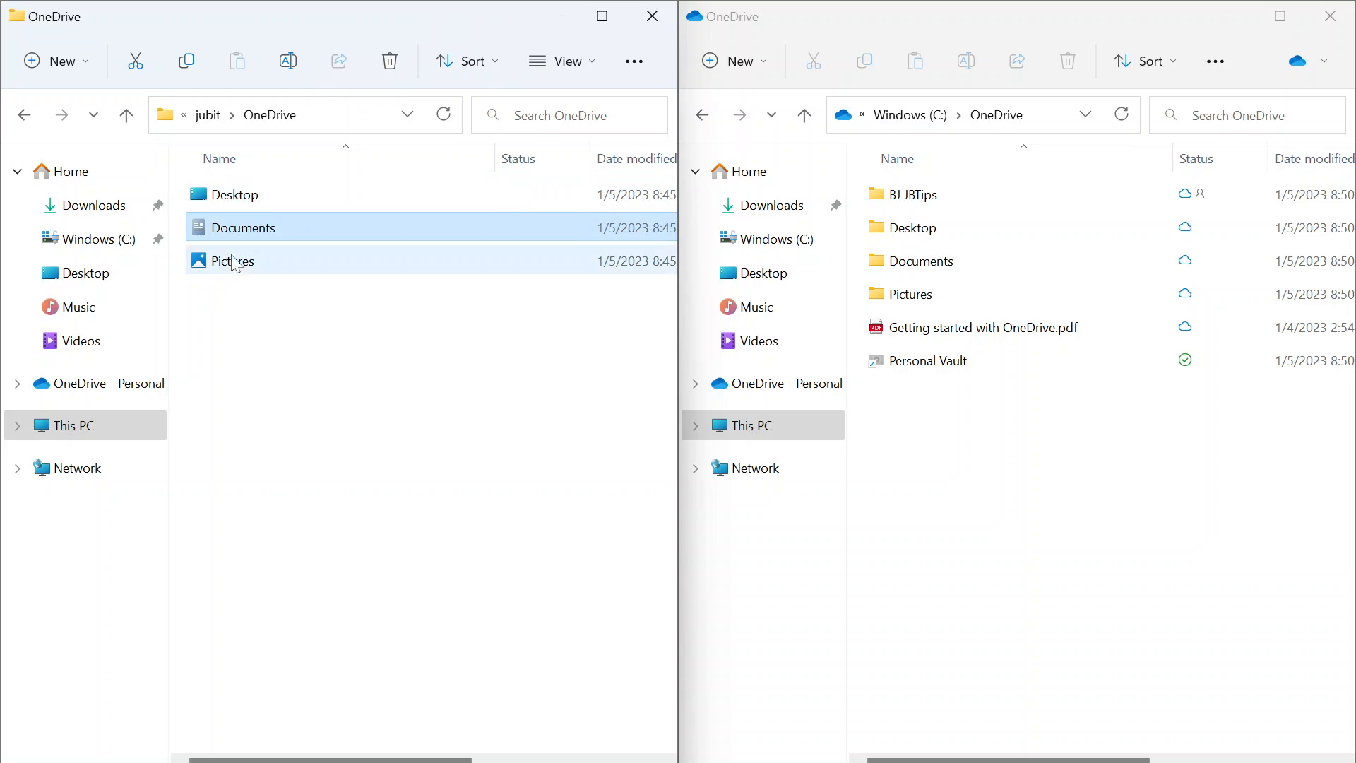
left_click(233, 260)
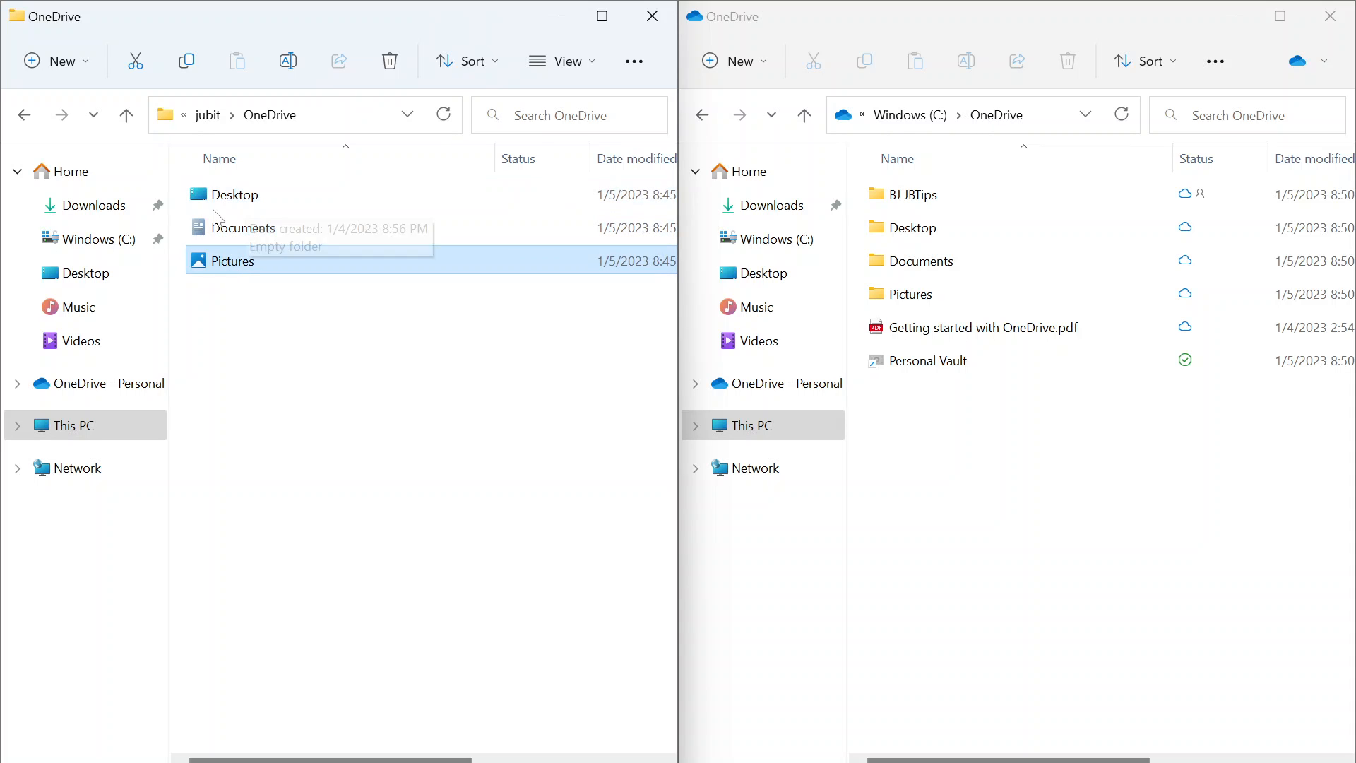
left_click(896, 235)
left_click(891, 259)
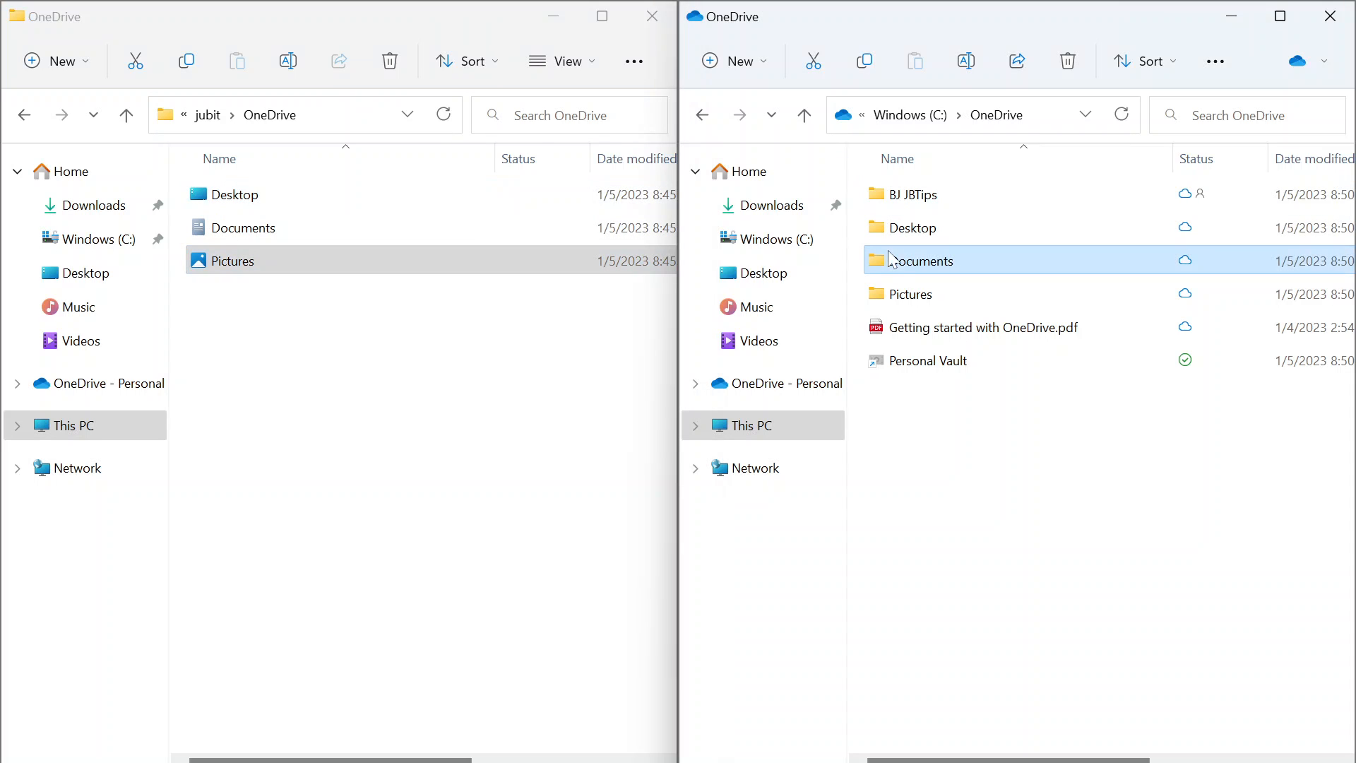
left_click(888, 293)
left_click(449, 393)
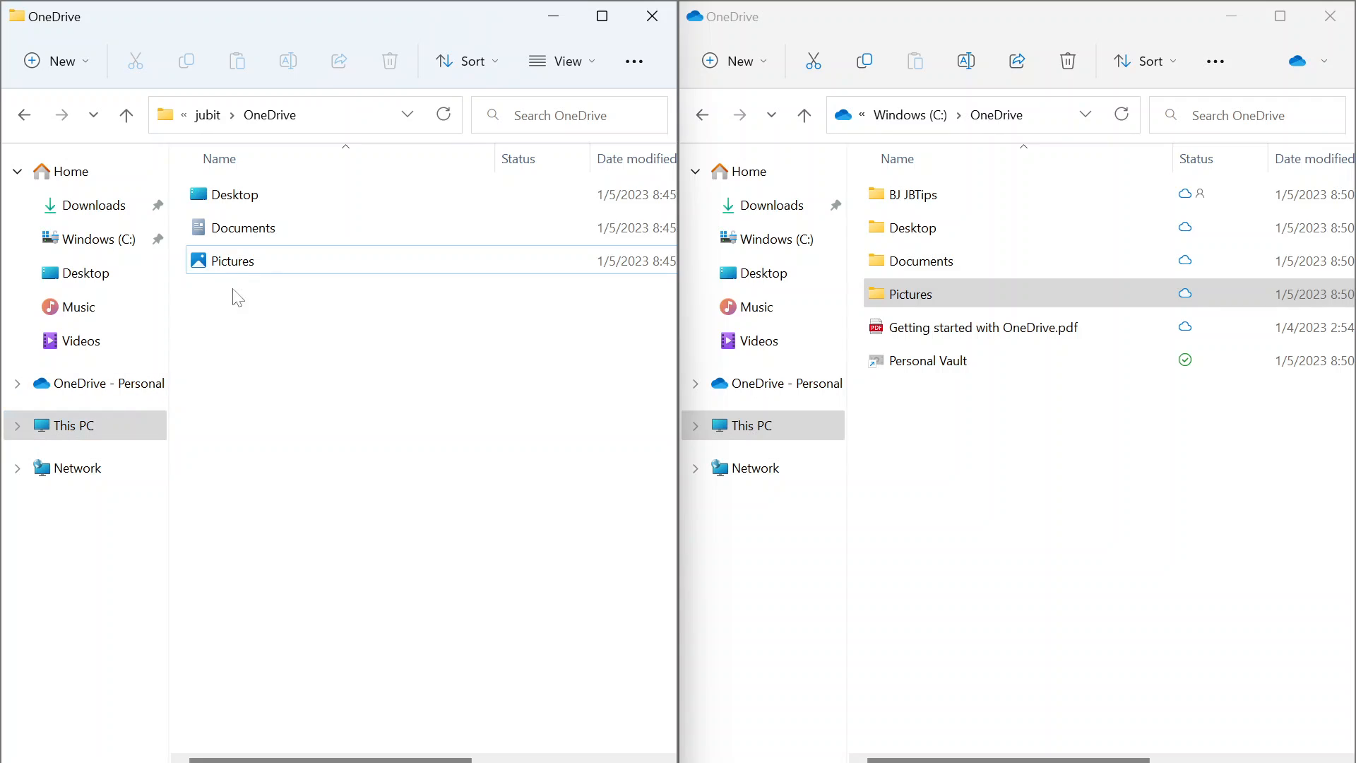
left_click(236, 203)
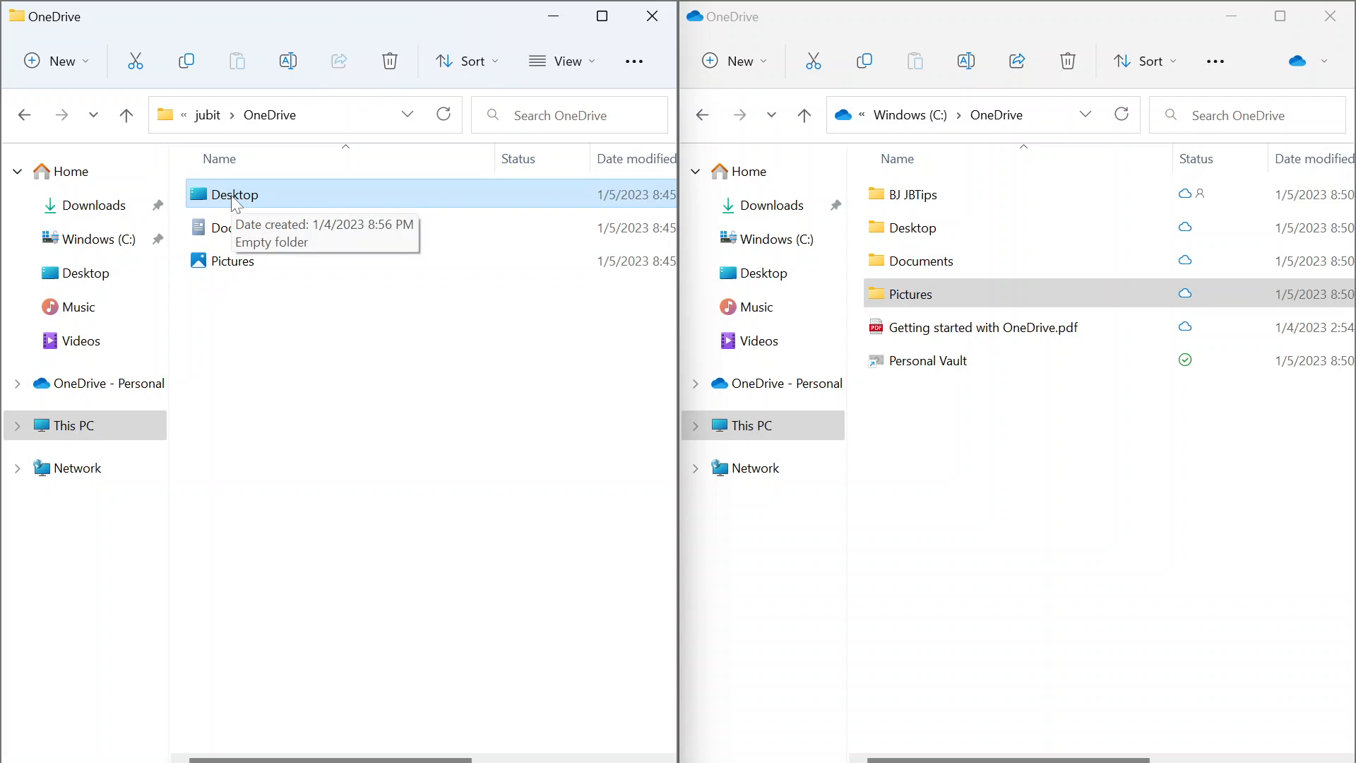
Change the Desktop folder's location to C:\OneDrive\Desktop and move its existing files there.
right_click(235, 204)
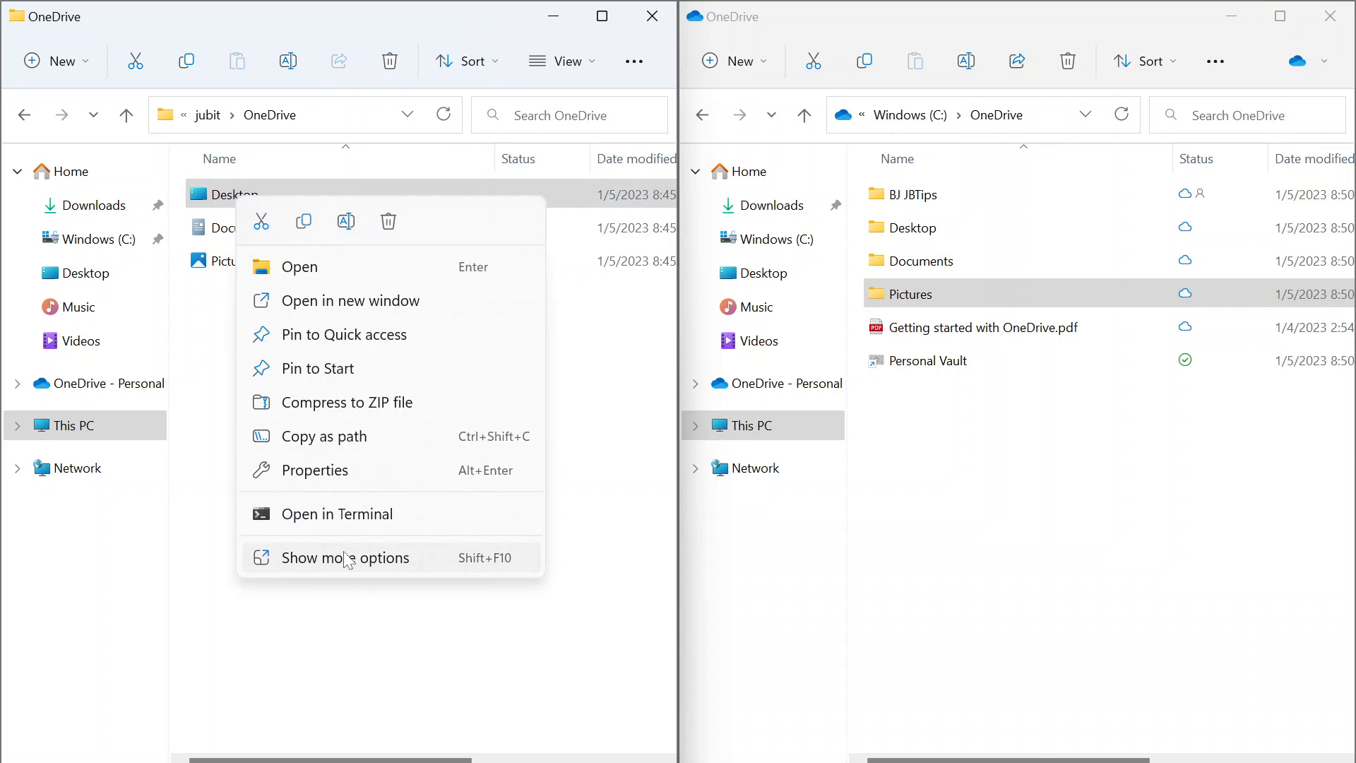
left_click(322, 482)
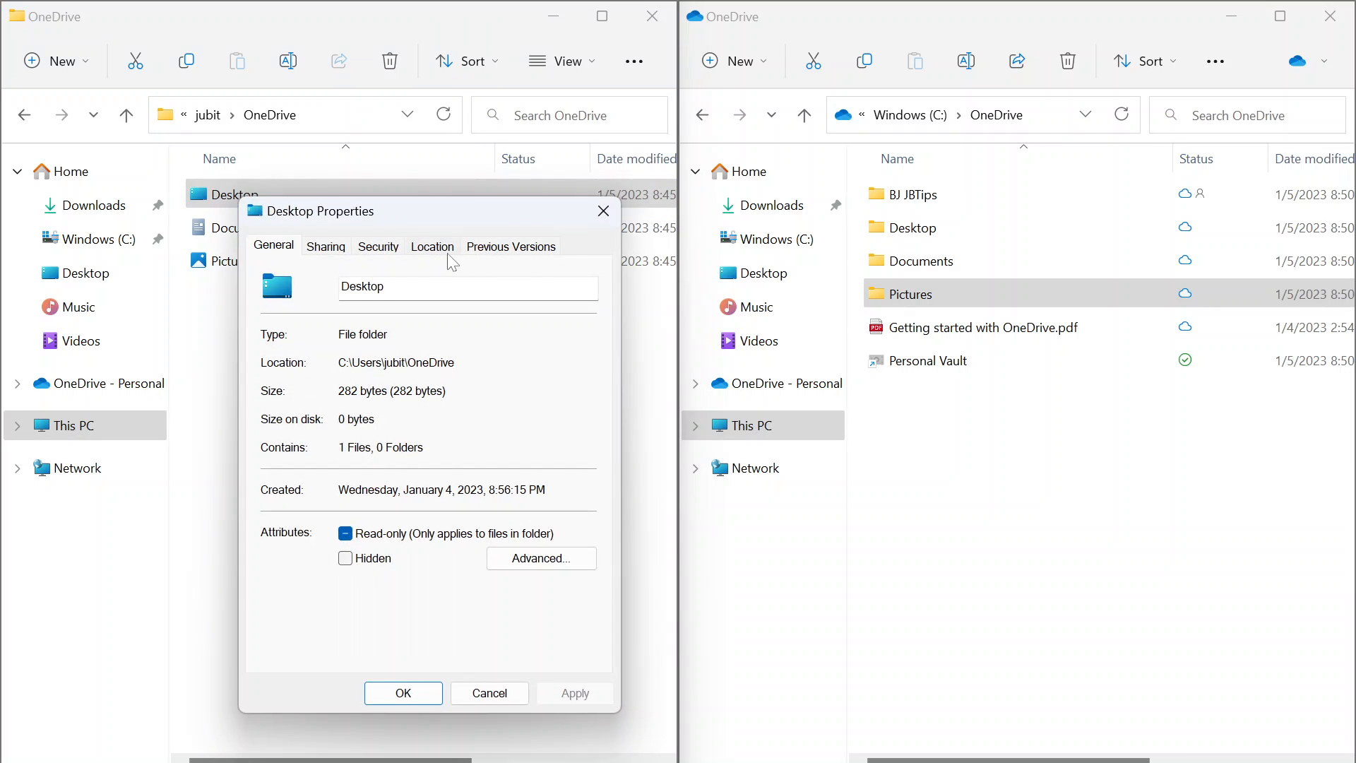
left_click(432, 245)
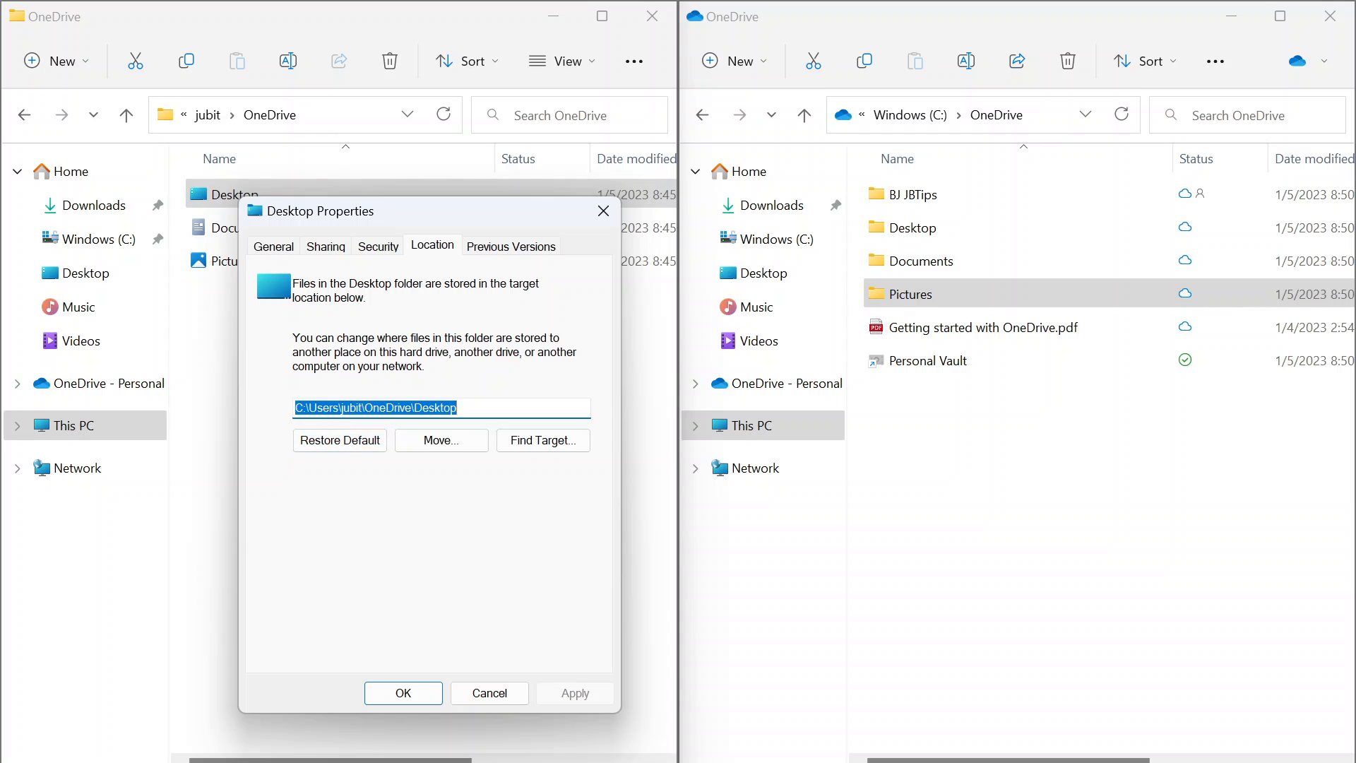
left_click(333, 408)
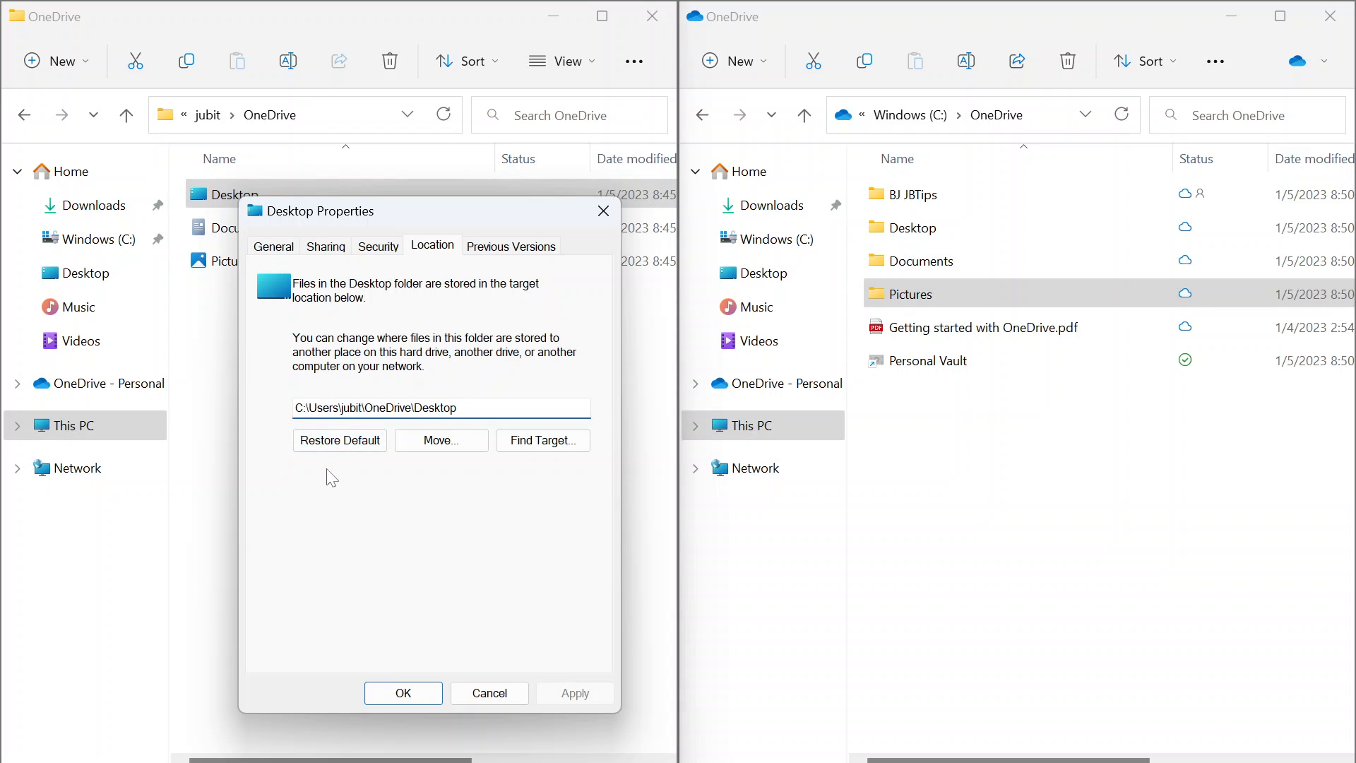
key("ctrl+shift+Right")
key("ctrl+shift+Right")
key("ctrl+shift+Right")
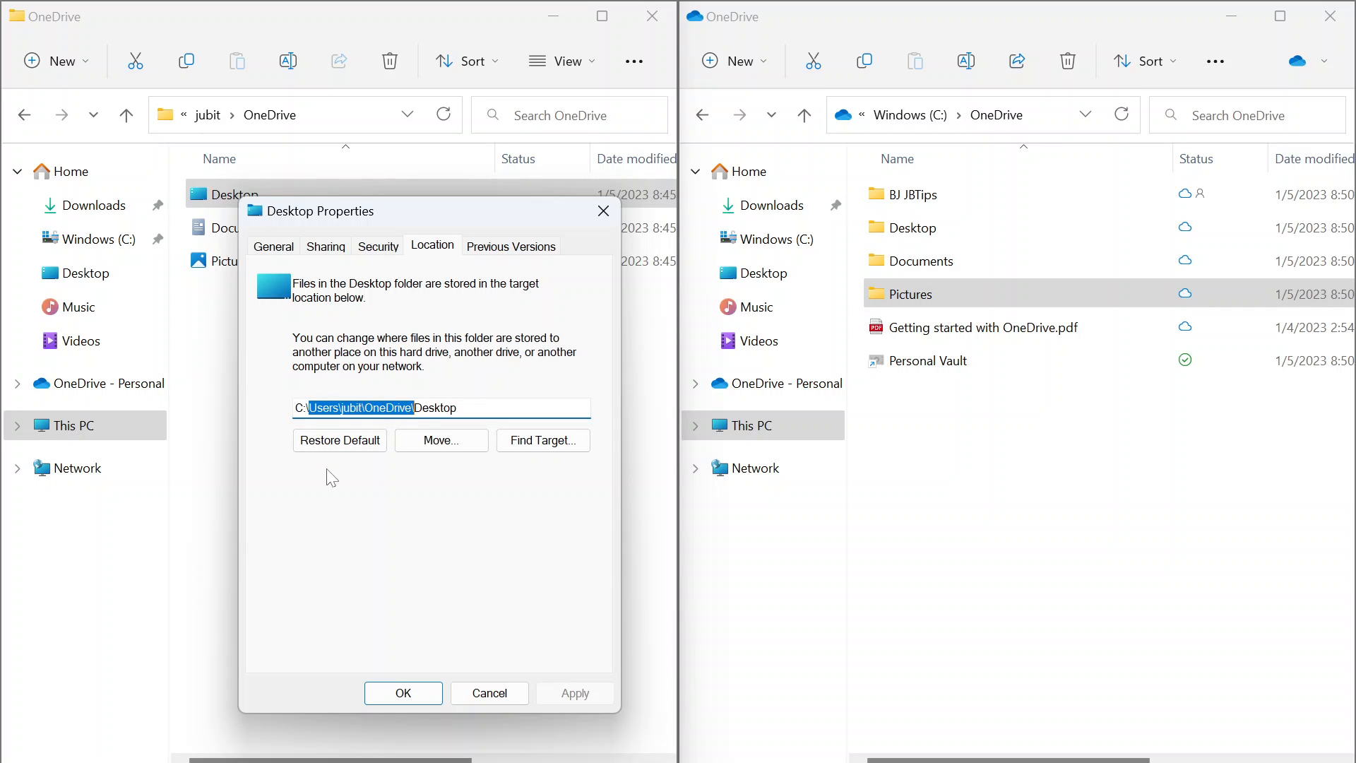
key("ctrl+shift+Left")
key("BackSpace")
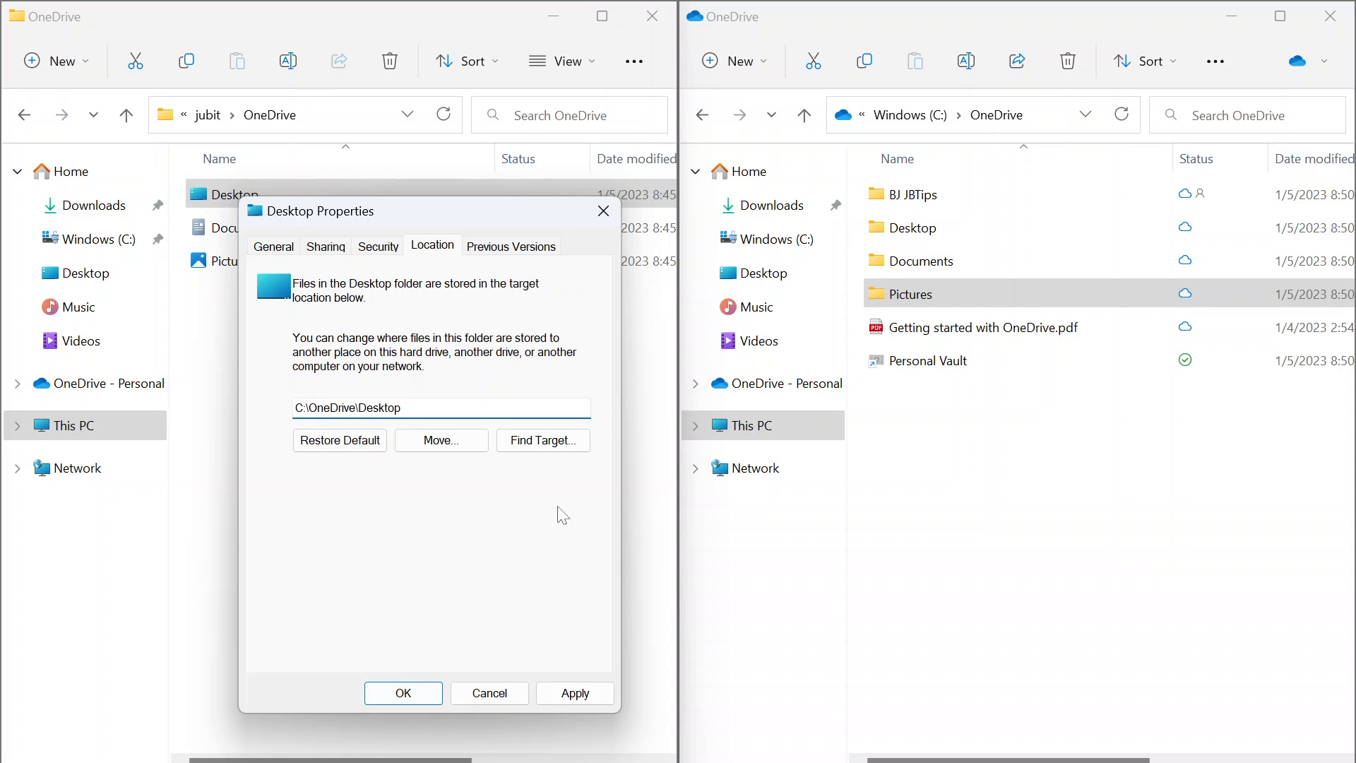
left_click(396, 699)
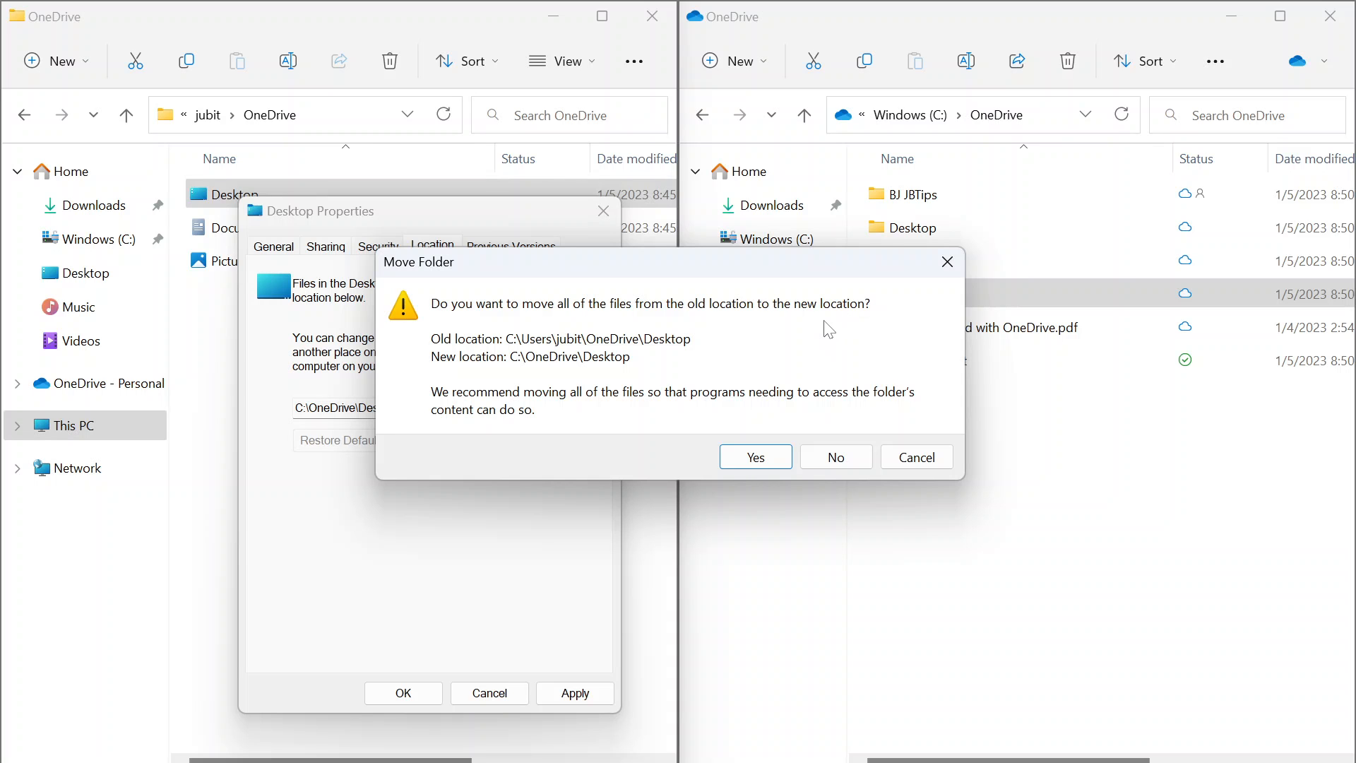
left_click(736, 460)
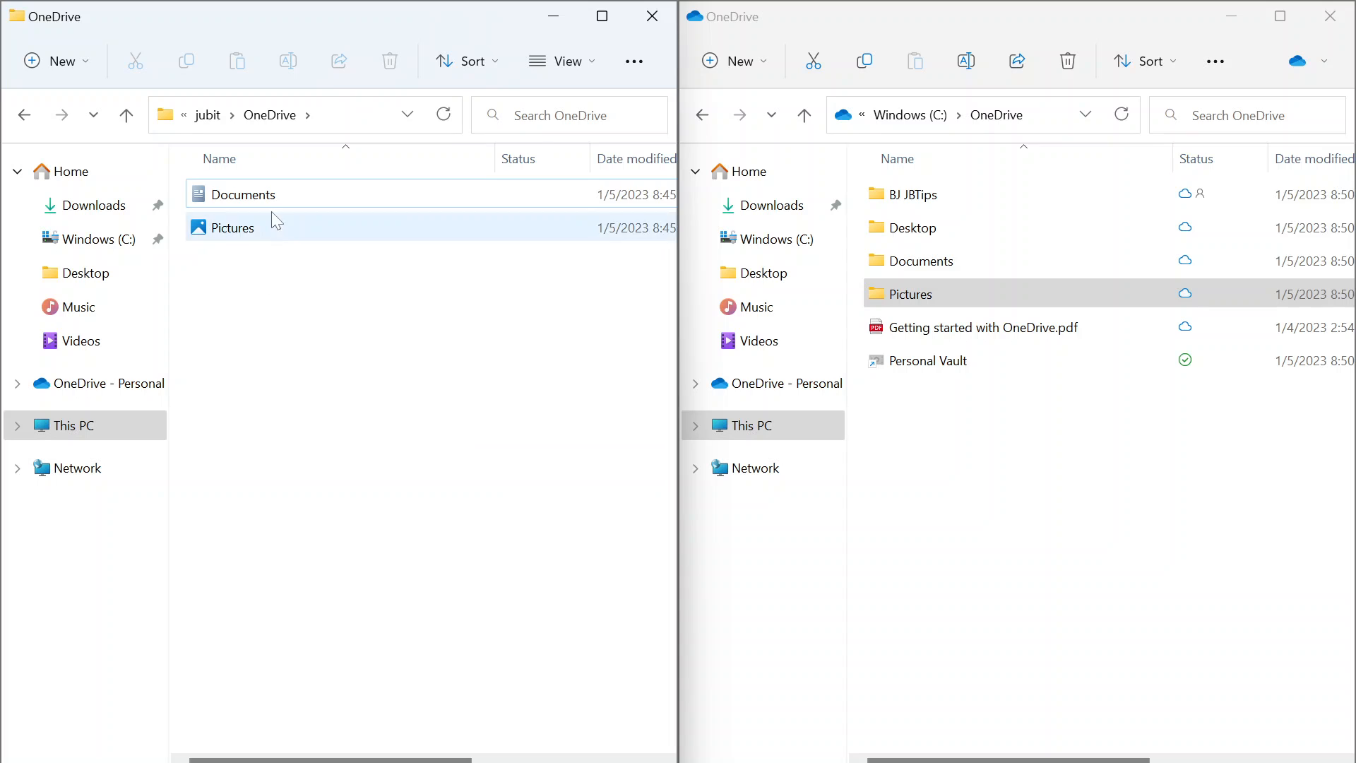
Edit the Documents folder's location path to C:\OneDrive\Documents in its Properties.
right_click(277, 198)
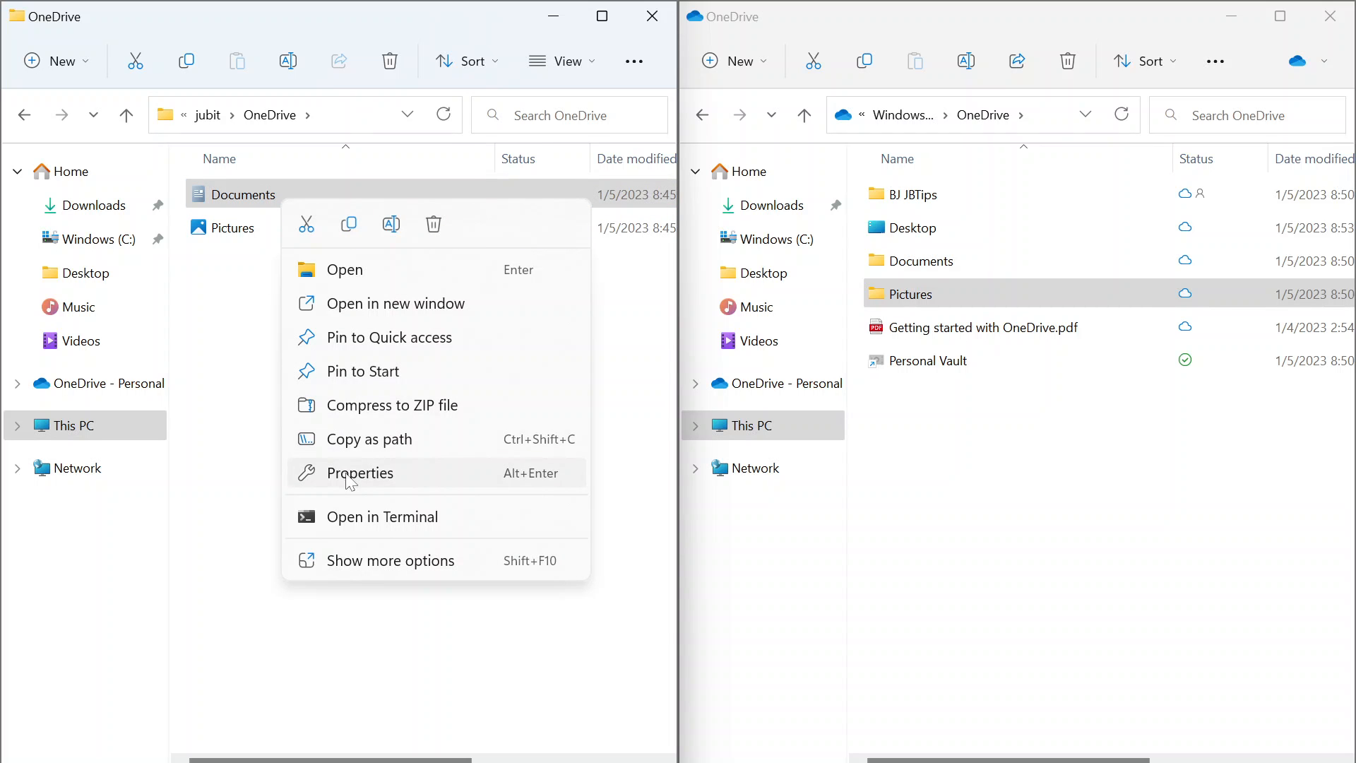
left_click(393, 473)
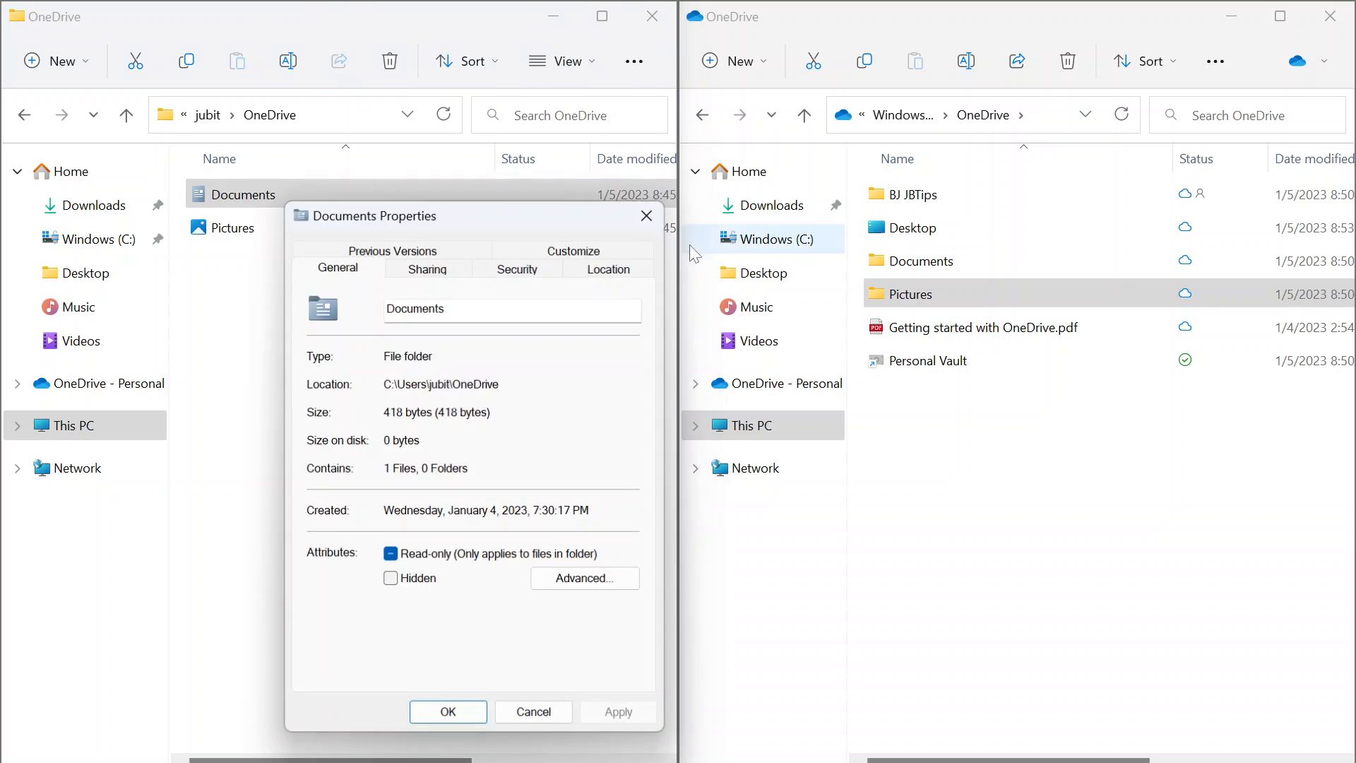
left_click(608, 269)
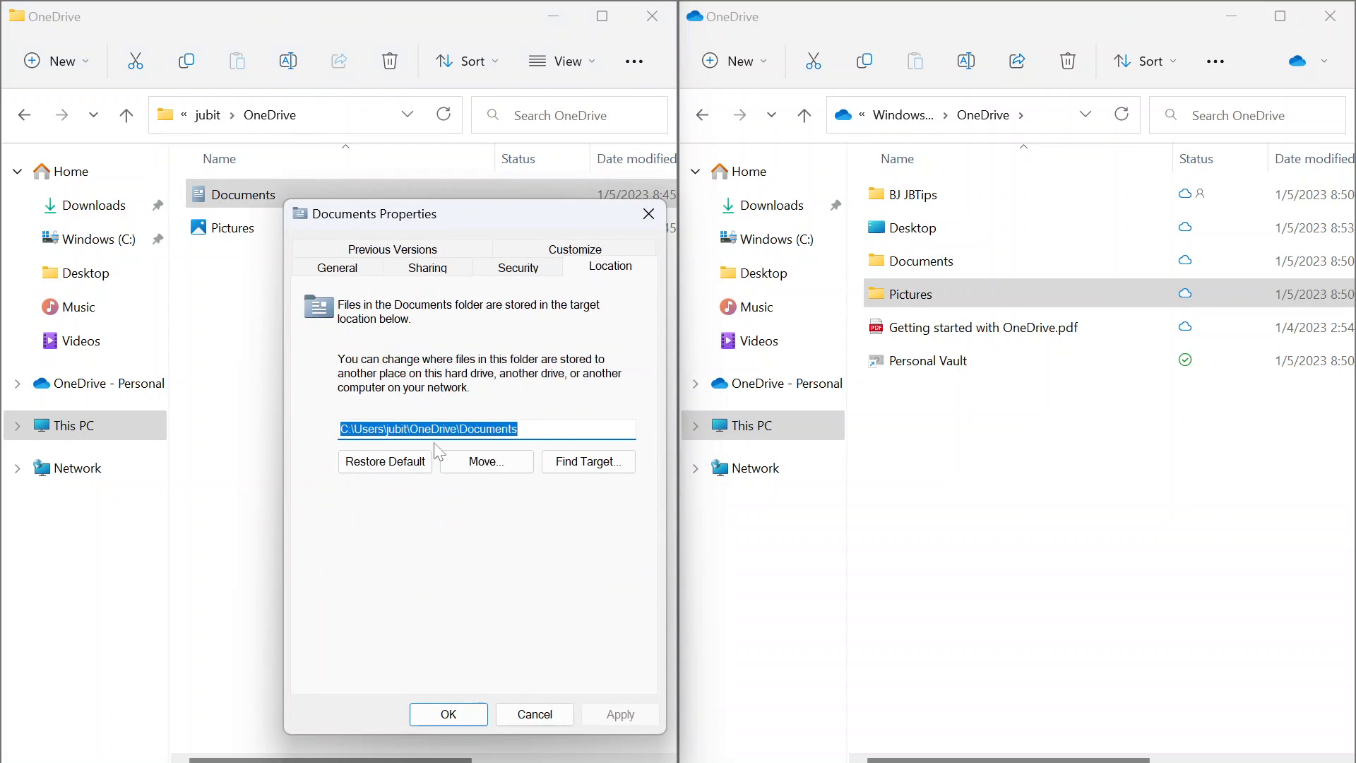
left_click(373, 429)
key("ctrl+shift+Right")
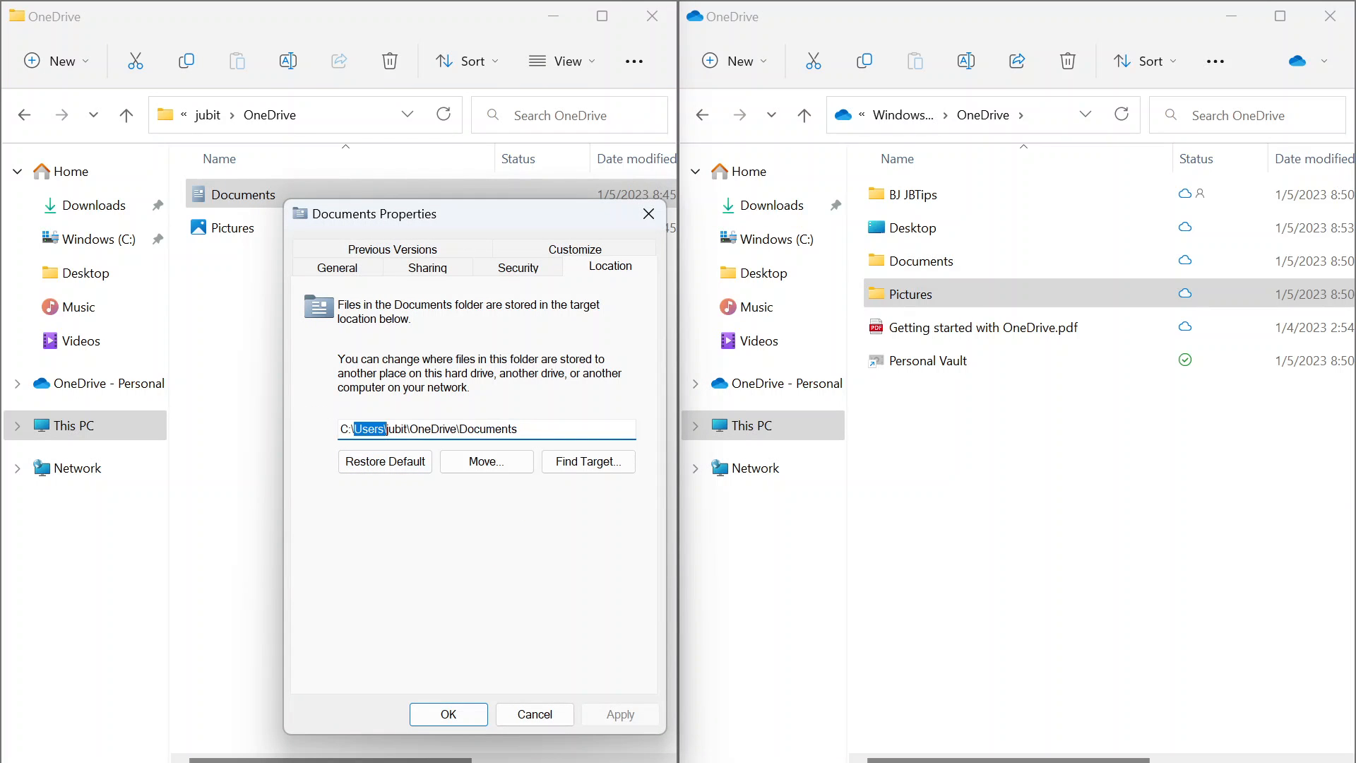
key("ctrl+shift+Right")
key("ctrl+shift+Right")
key("ctrl+shift+Left")
key("Delete")
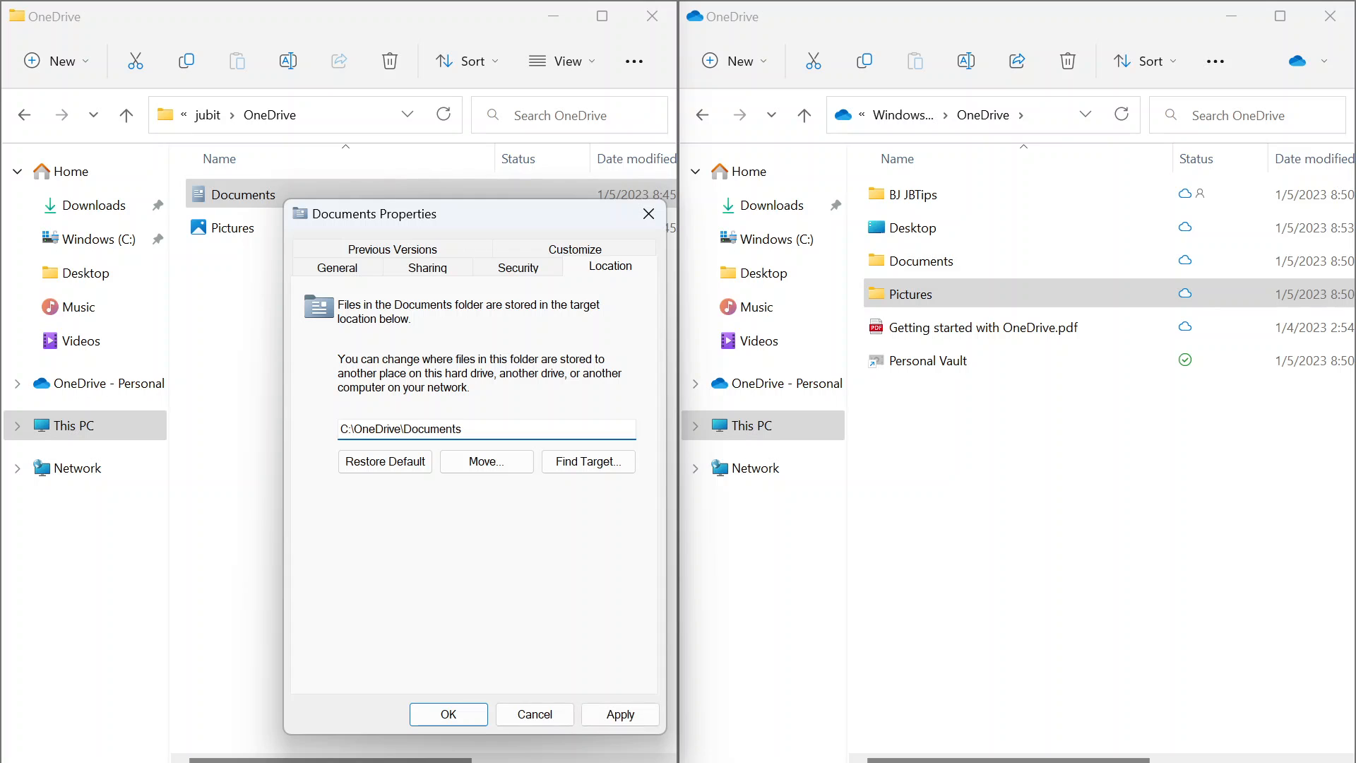
Apply the new Documents location, approving the file move and the folder redirection.
left_click(449, 714)
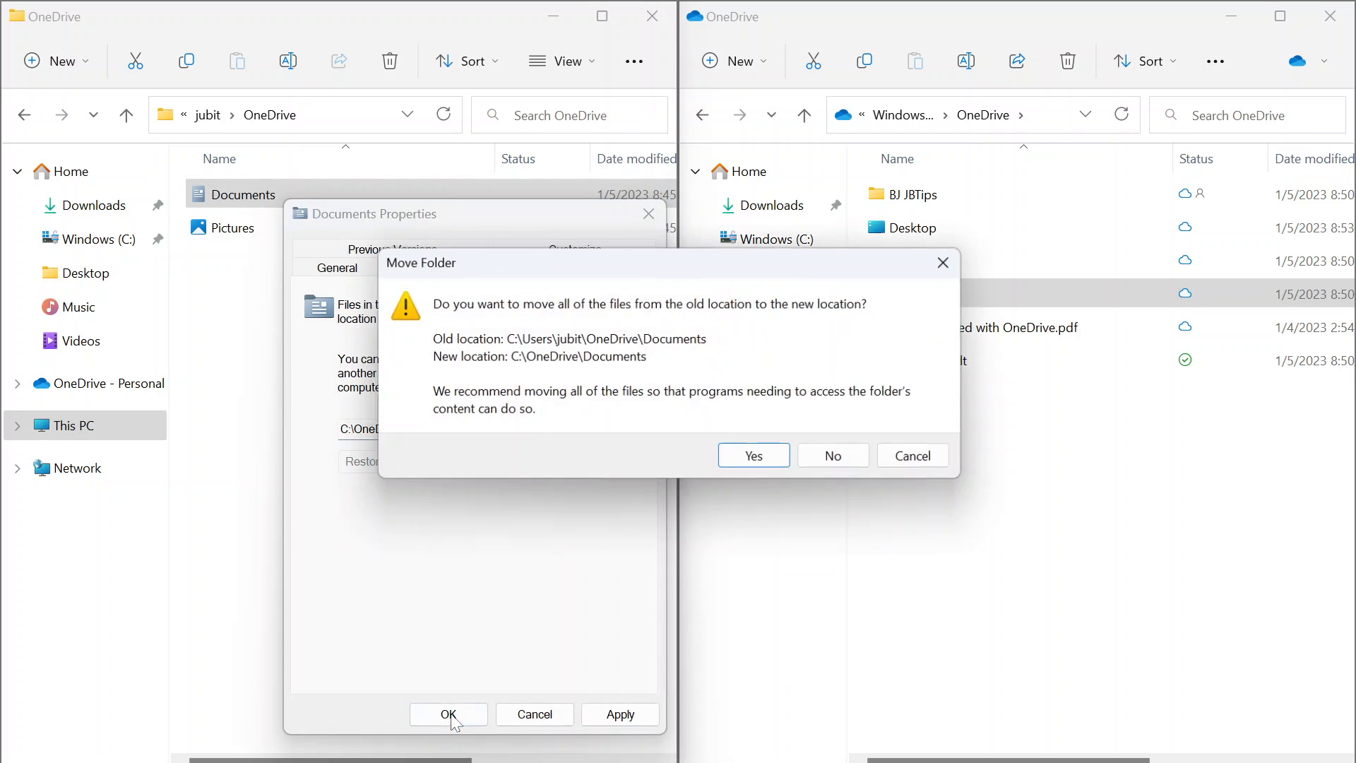
key("Return")
key("Left")
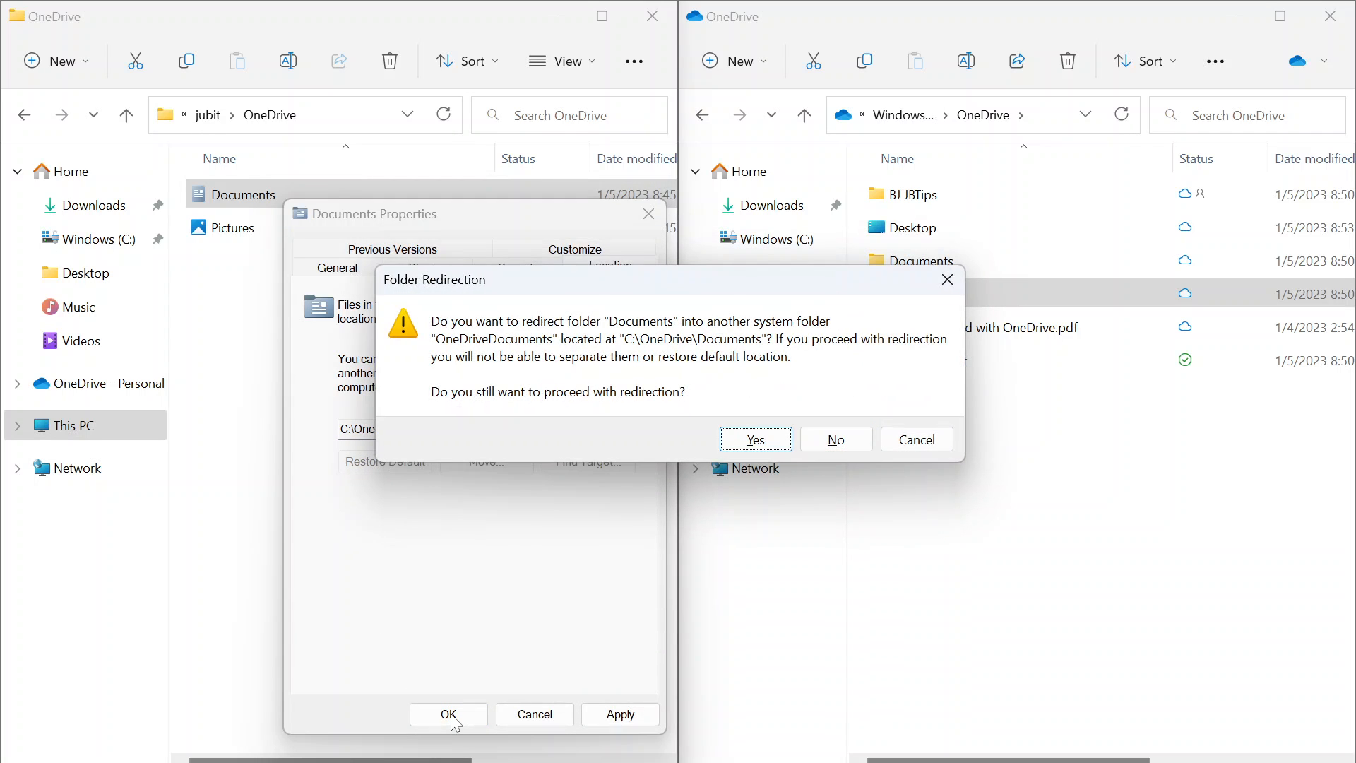
key("Return")
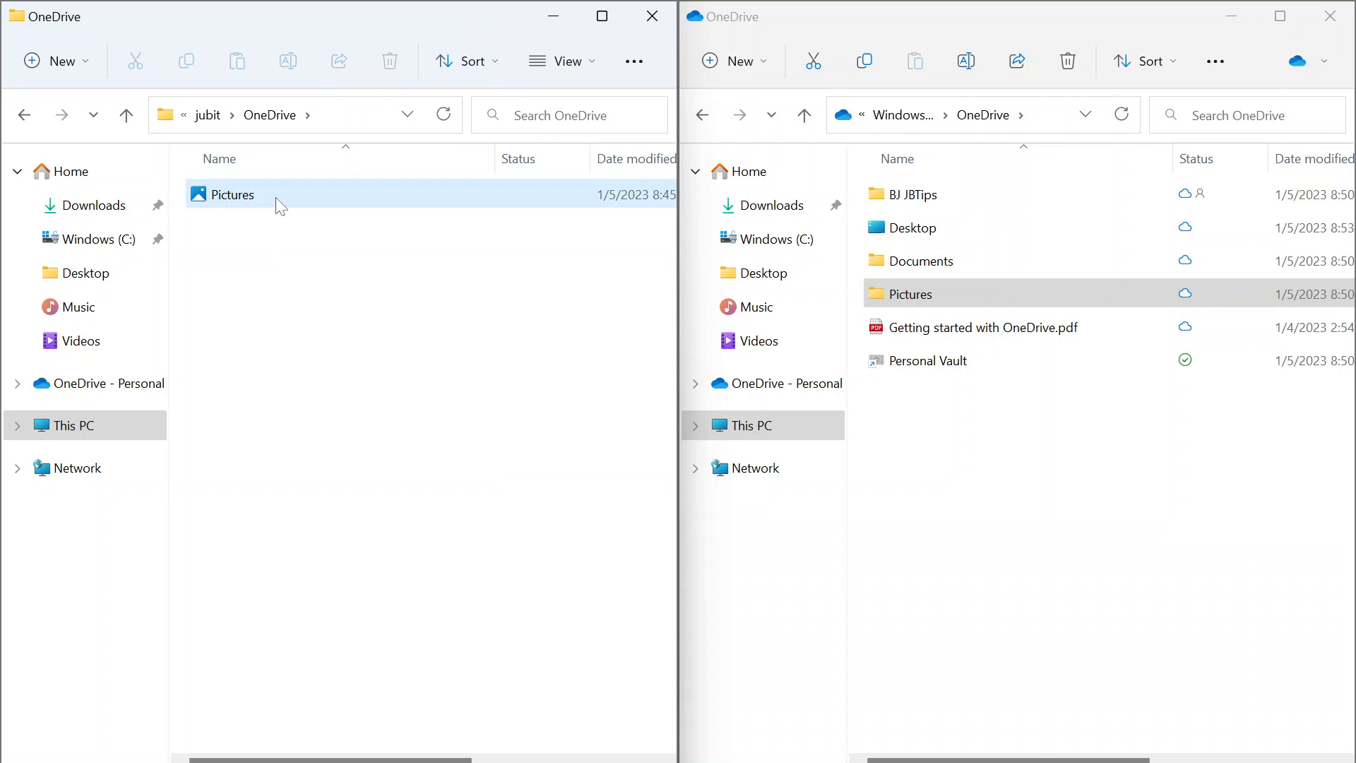
left_click(277, 199)
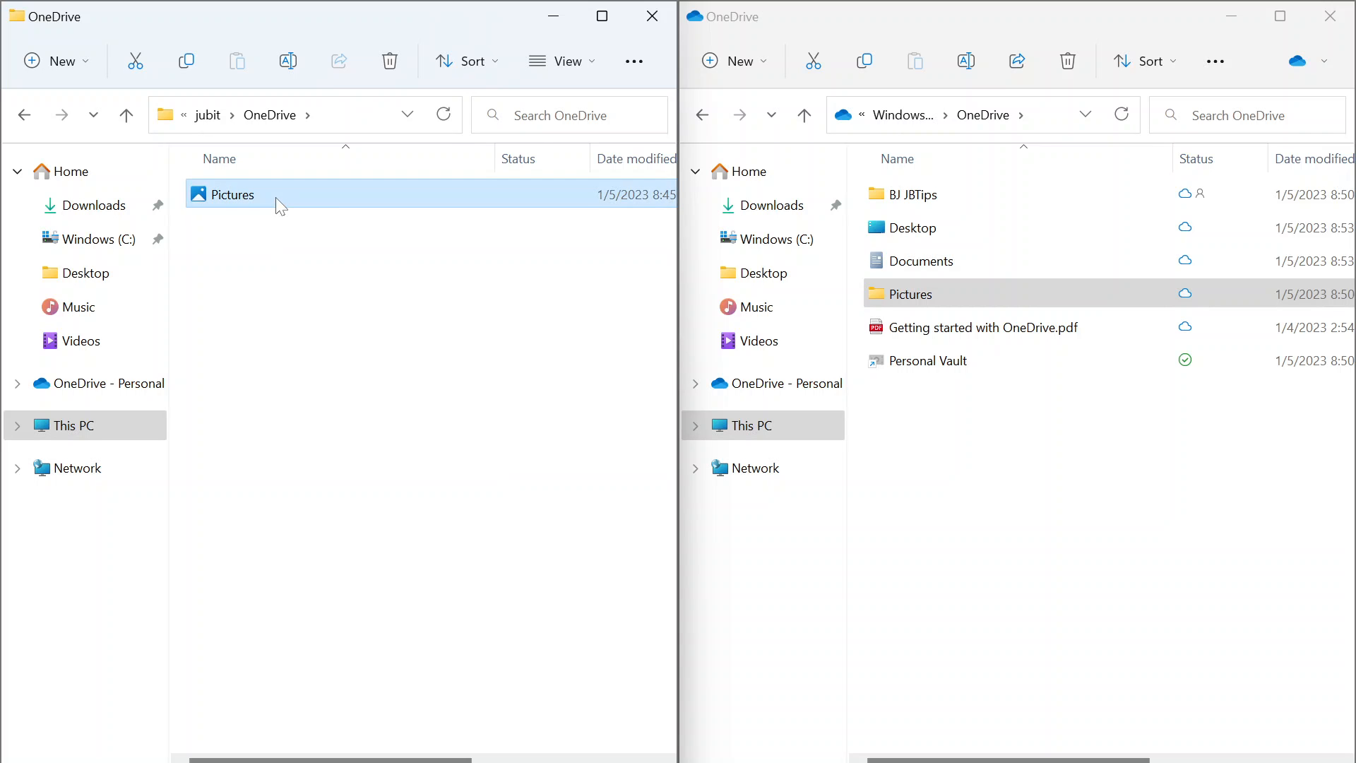
Point the Pictures folder's location at C:\OneDrive\Pictures, moving its files and confirming redirection.
key("alt+Return")
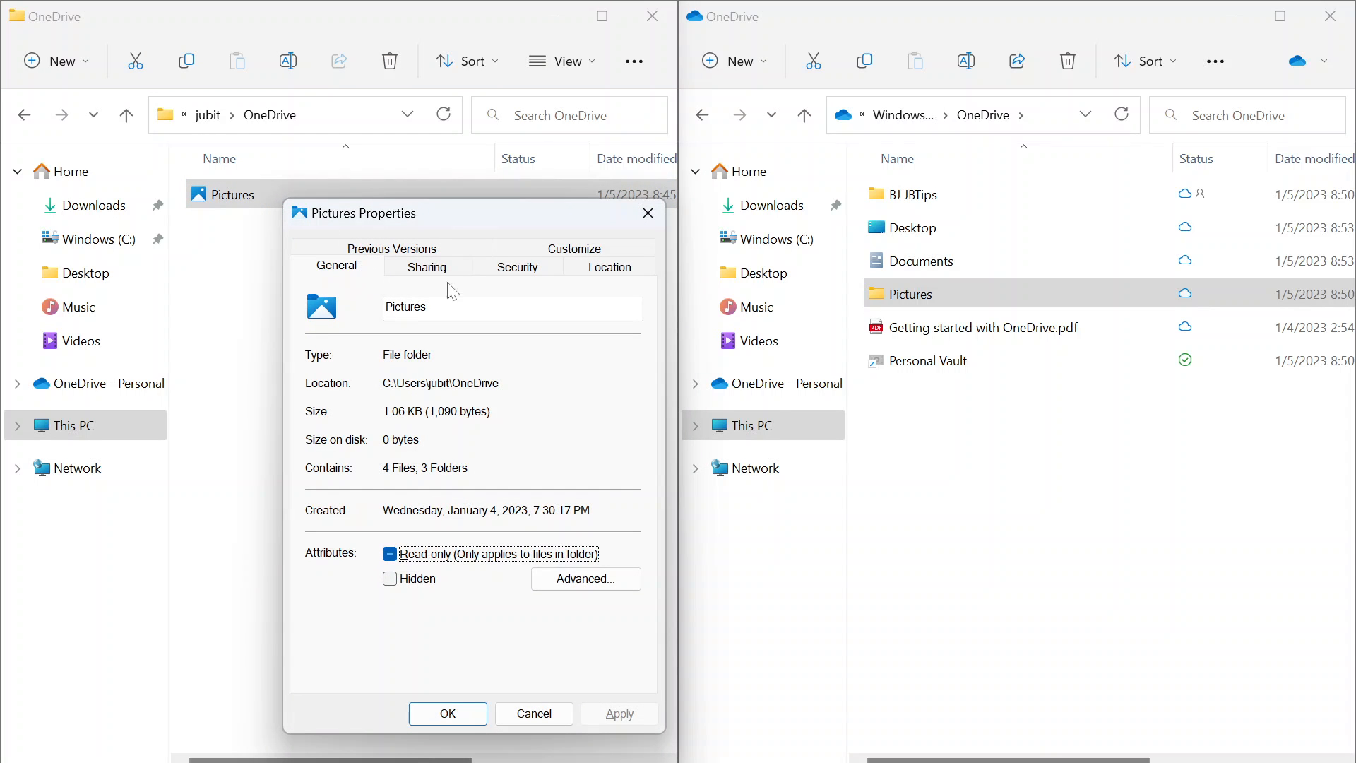
left_click(609, 267)
left_click(357, 423)
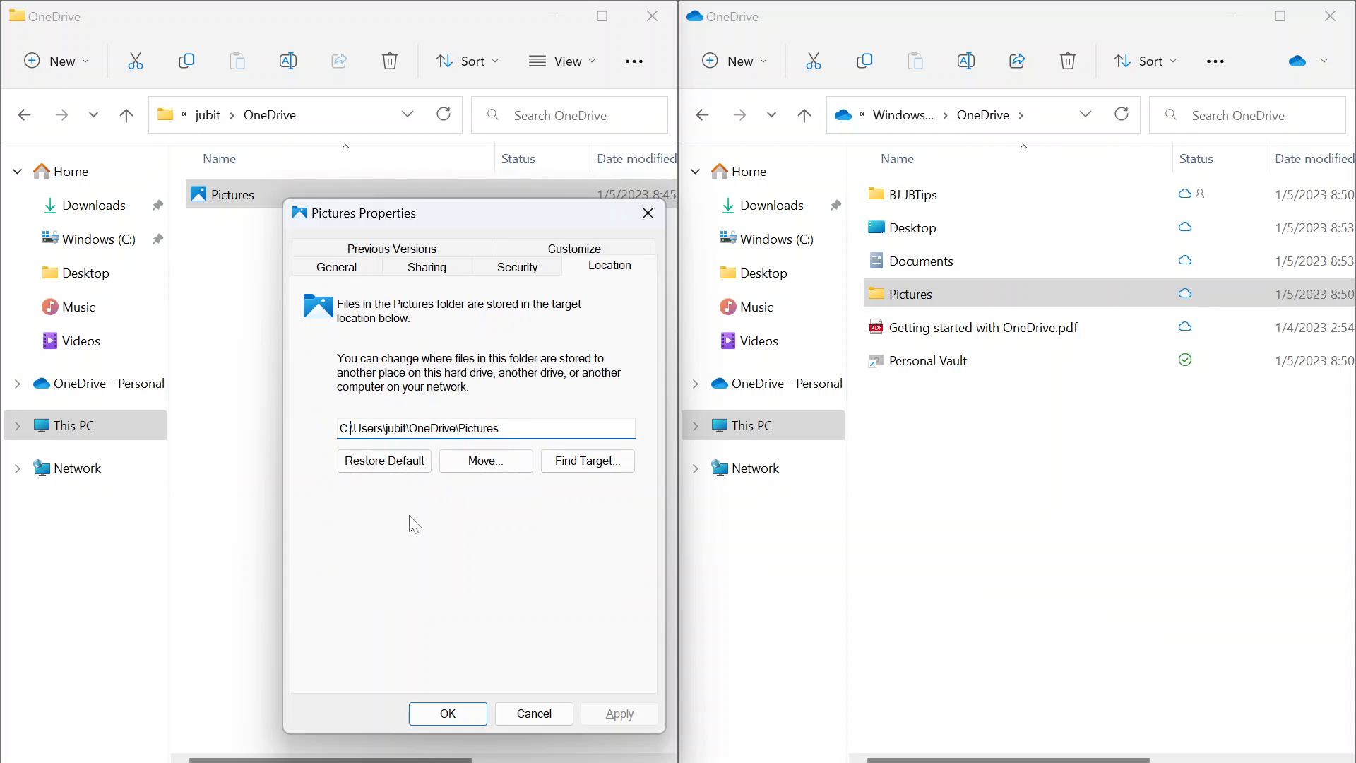
key("ctrl+shift+Right")
key("ctrl+shift+Right")
key("ctrl+shift+Left")
key("Delete")
key("Return")
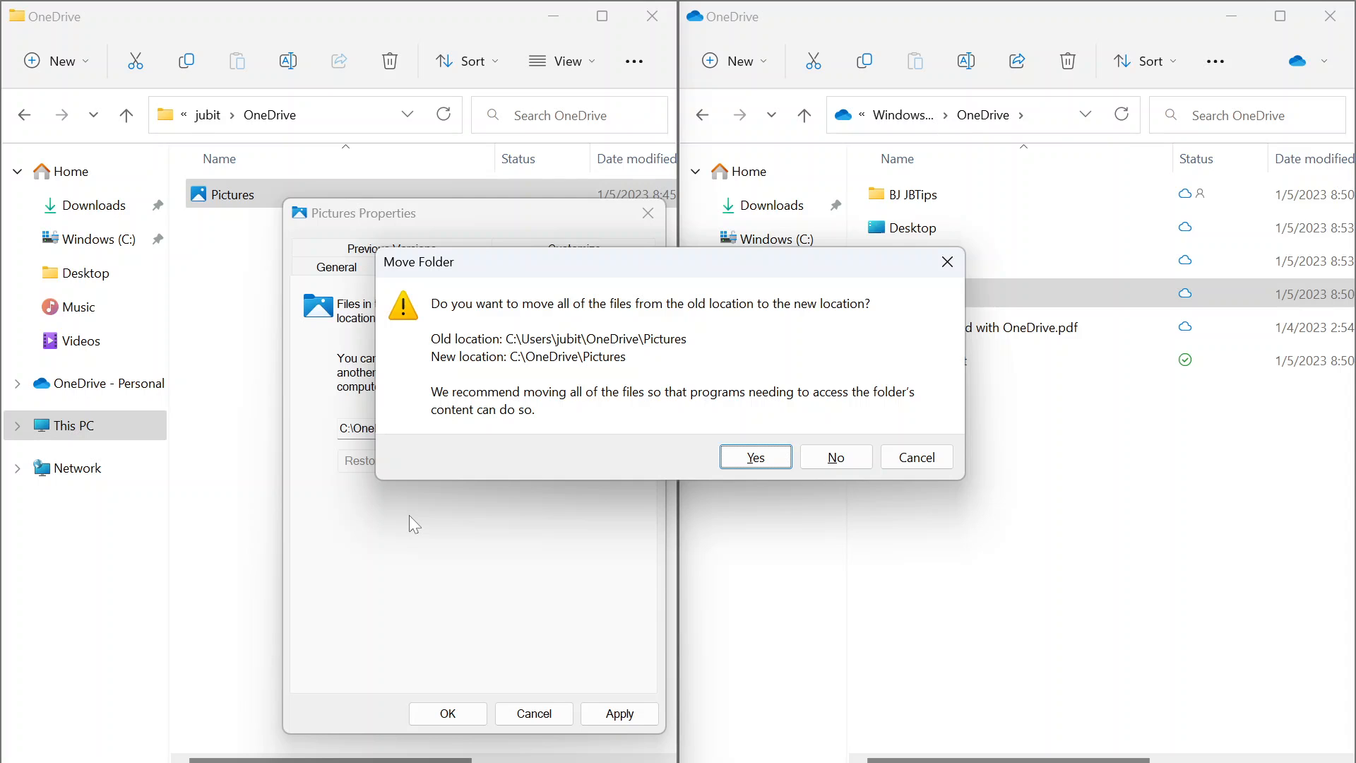
key("Return")
left_click(754, 438)
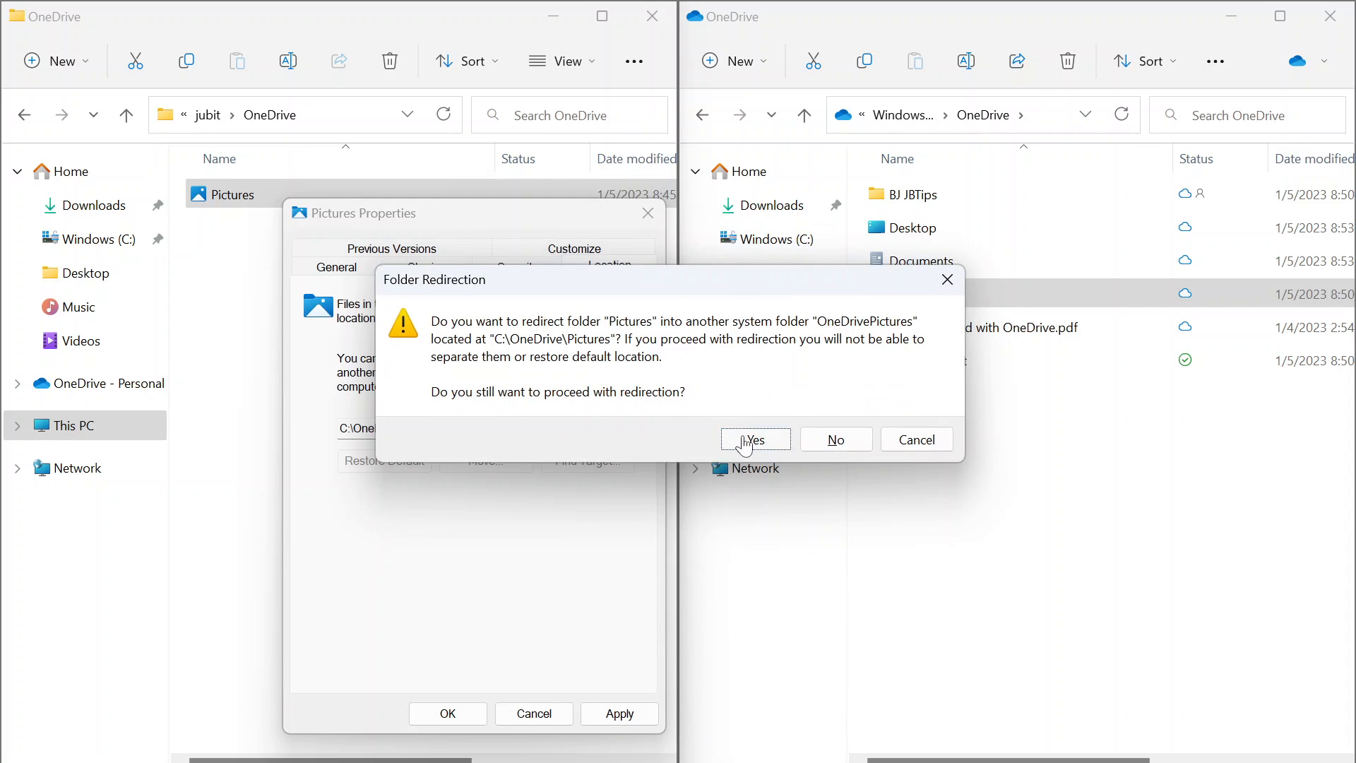